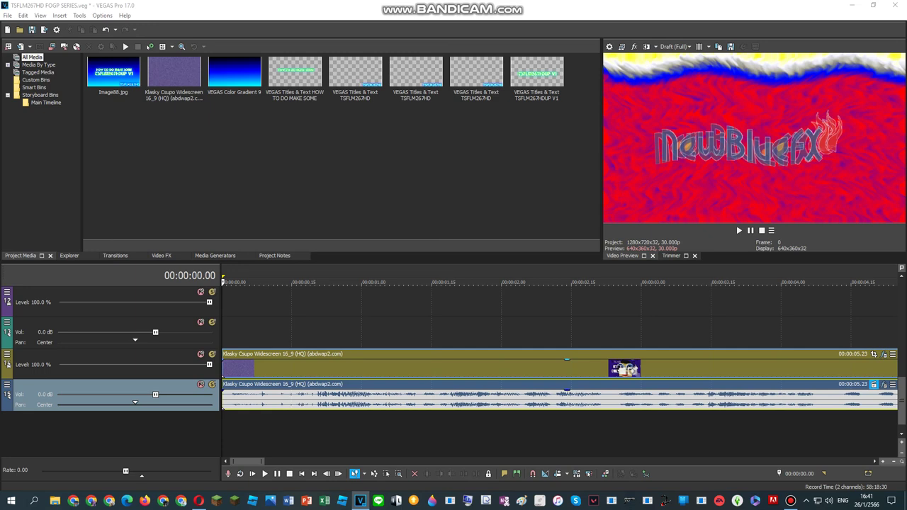
Step: Open the video event effects of the Klasky Csupo clip and review its Light Rays and TV Simulator settings
right_click(428, 369)
left_click(453, 176)
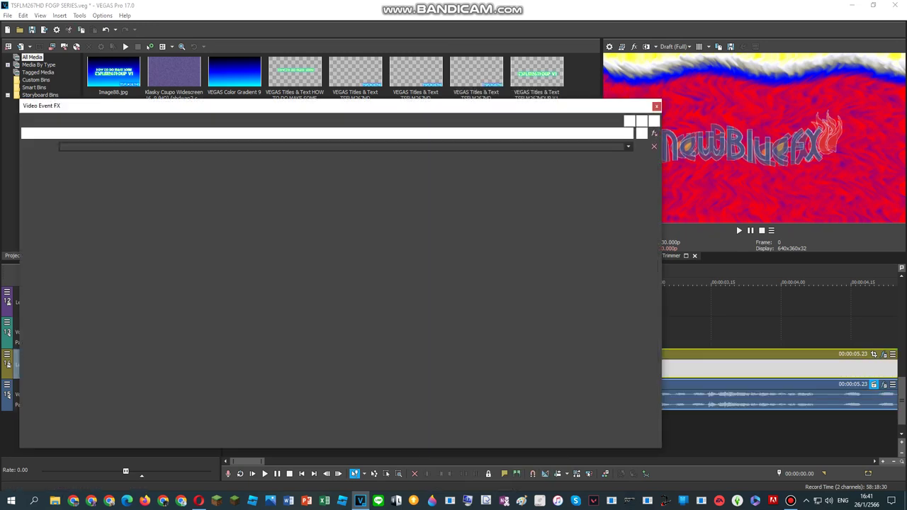
left_click(81, 133)
left_click(126, 134)
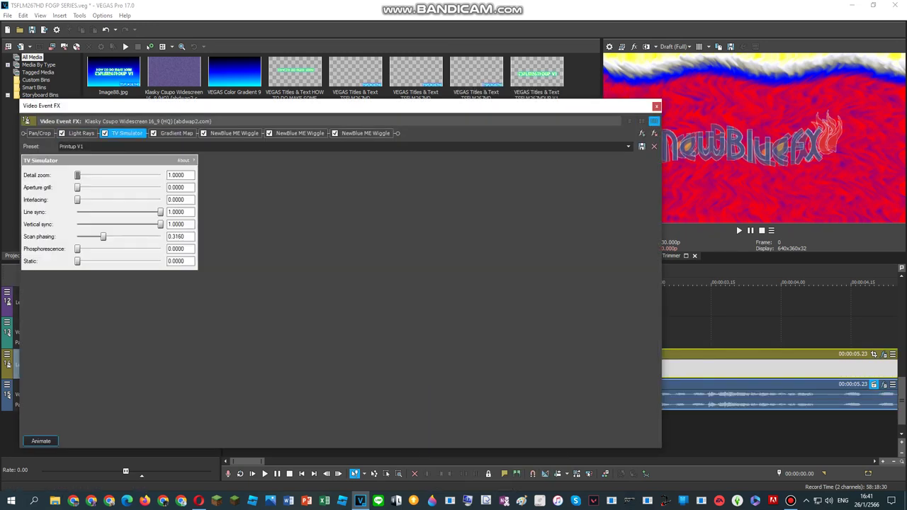
Step: Examine the colour of each control point in the clip's Gradient Map effect, through to the last one
left_click(176, 134)
left_click(62, 193)
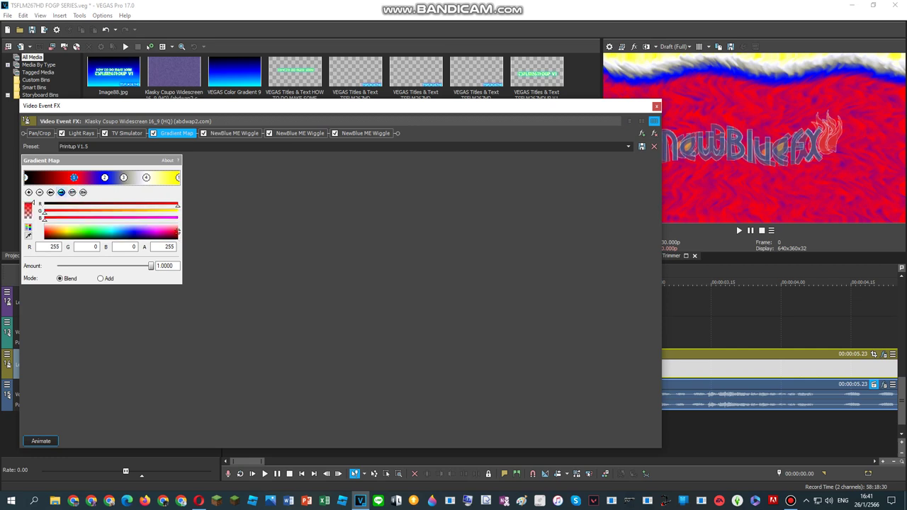
left_click(62, 193)
left_click(62, 193)
left_click(62, 193)
left_click(62, 193)
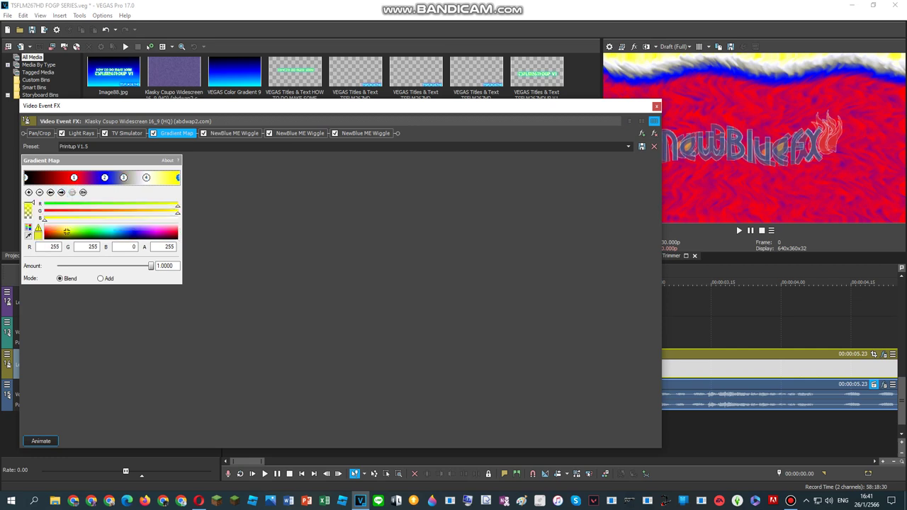
Step: Review the settings of the three NewBlue ME Wiggle effects in the chain and close the effects window
left_click(234, 133)
left_click(300, 133)
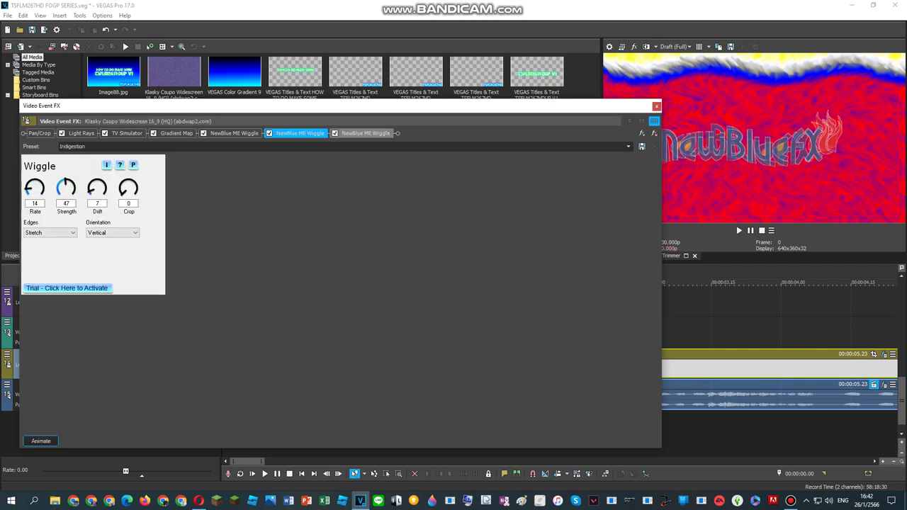
left_click(366, 133)
left_click(656, 106)
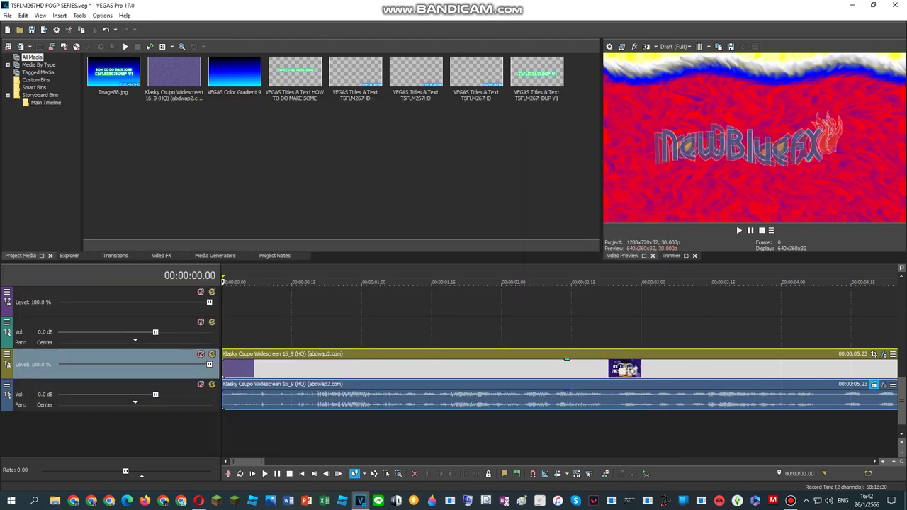
Step: Select the time range spanning the Klasky Csupo clip and play it from the start several times to preview the effects
double_click(567, 303)
scroll(567, 303, "down", 2)
key("space")
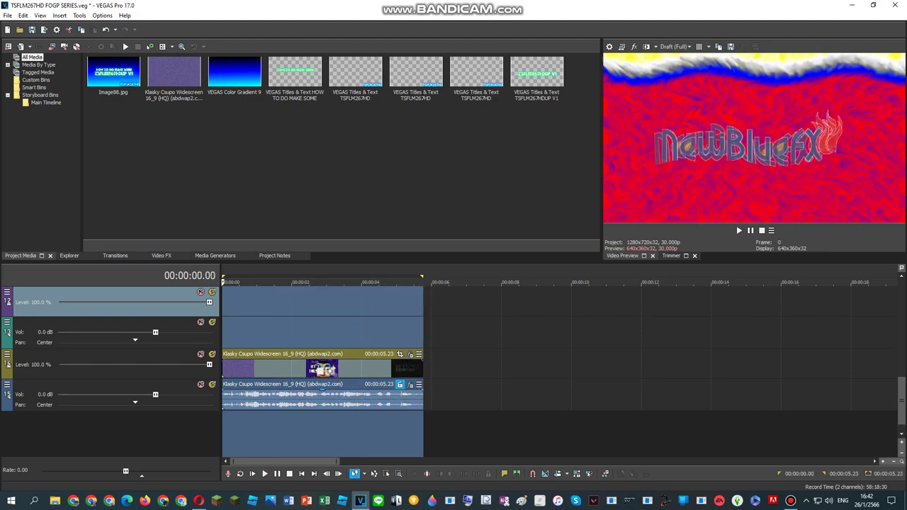
key("space")
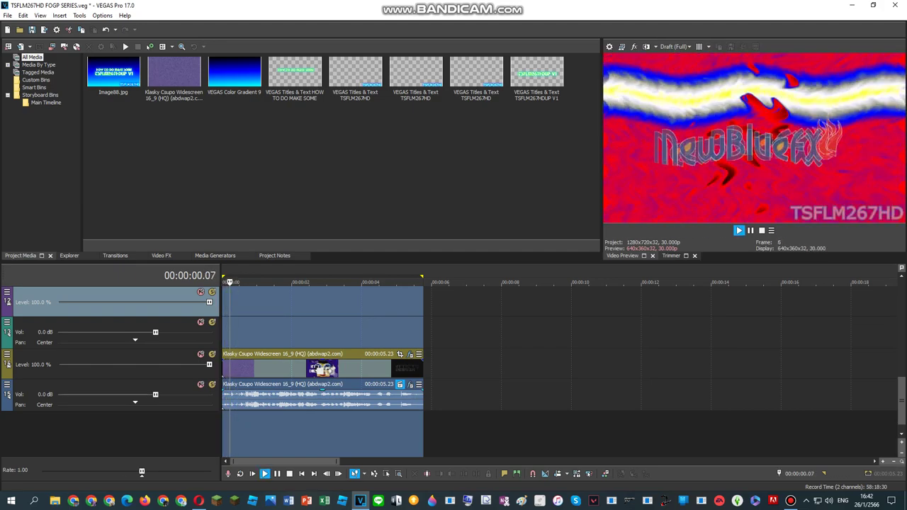
key("space")
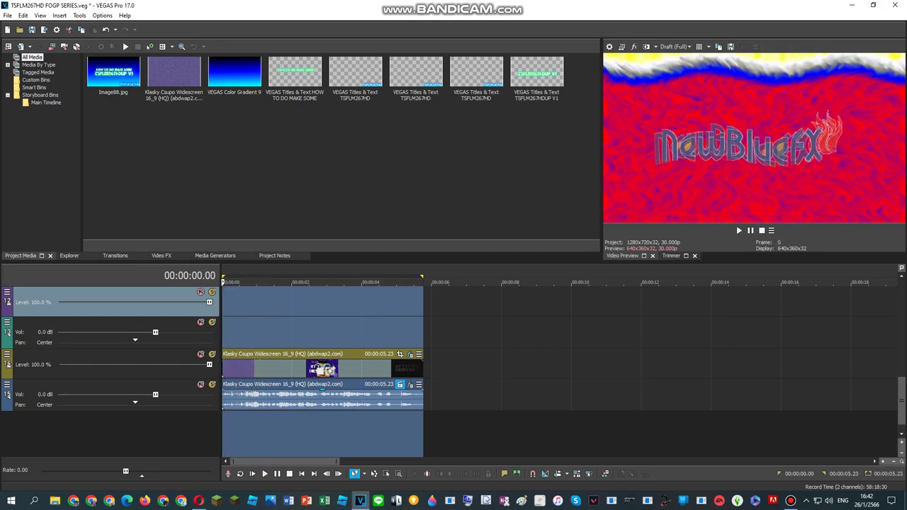
key("space")
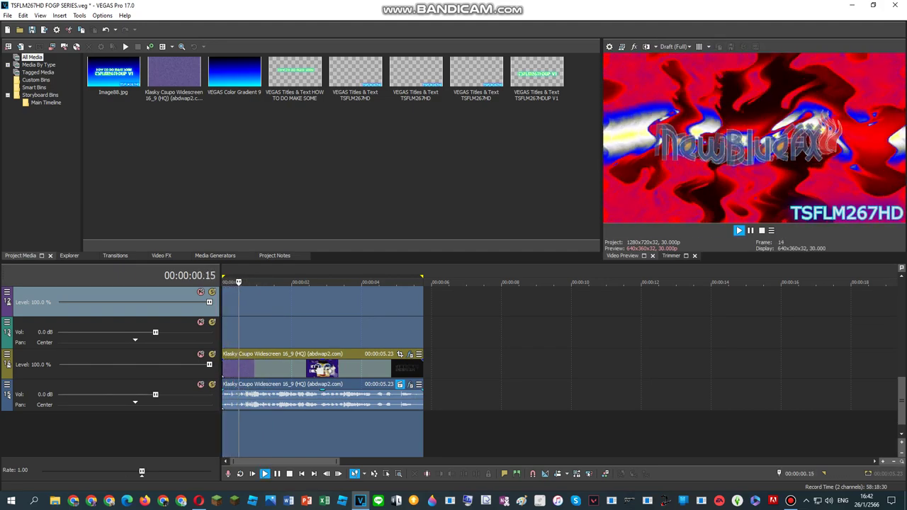
key("space")
key("space")
key("space")
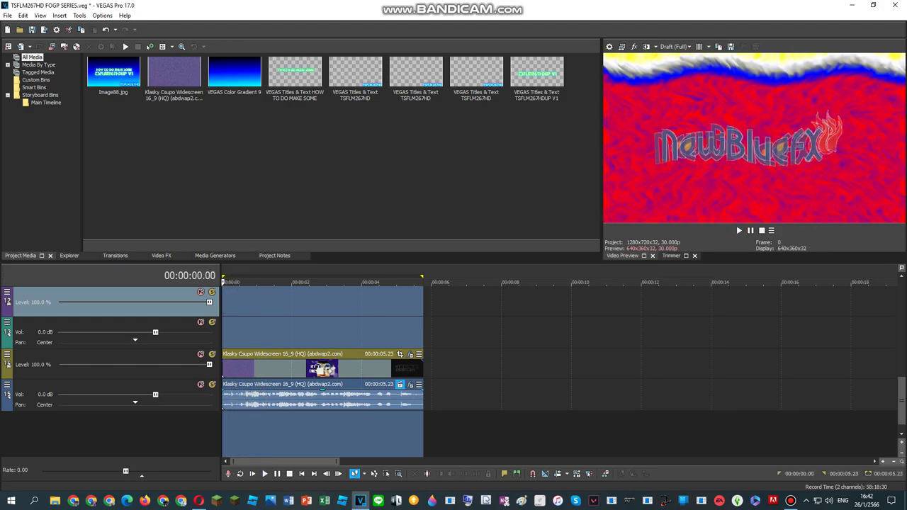
key("space")
Step: Close VEGAS Pro without saving the changes and reopen the recent project TSFLM267HD FOGP SERIES.veg
left_click(892, 5)
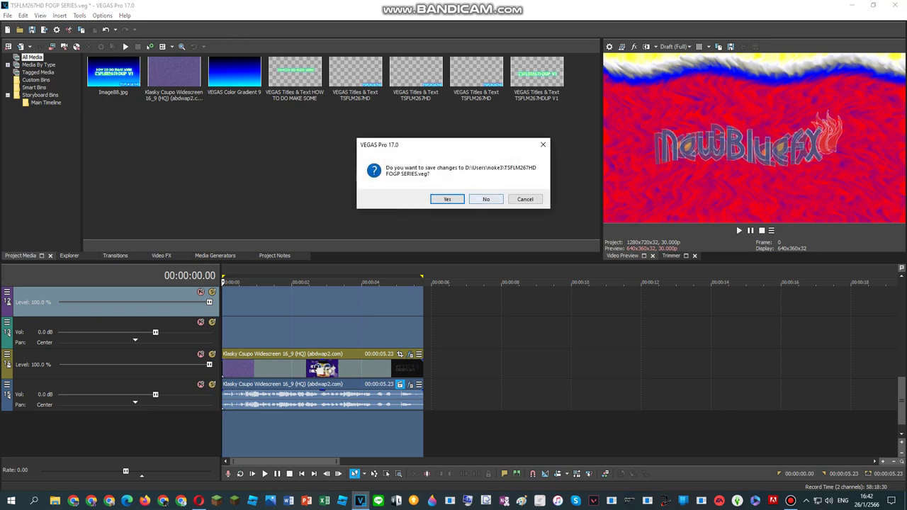
left_click(486, 199)
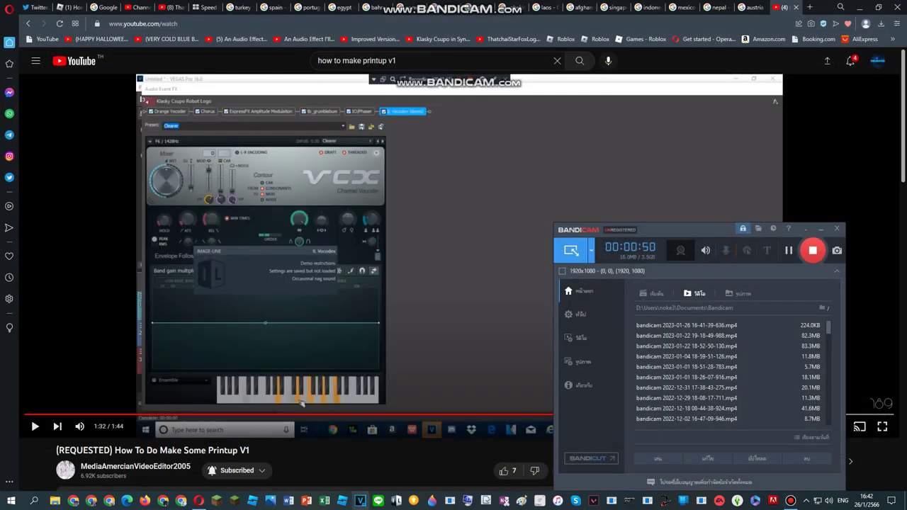
right_click(360, 501)
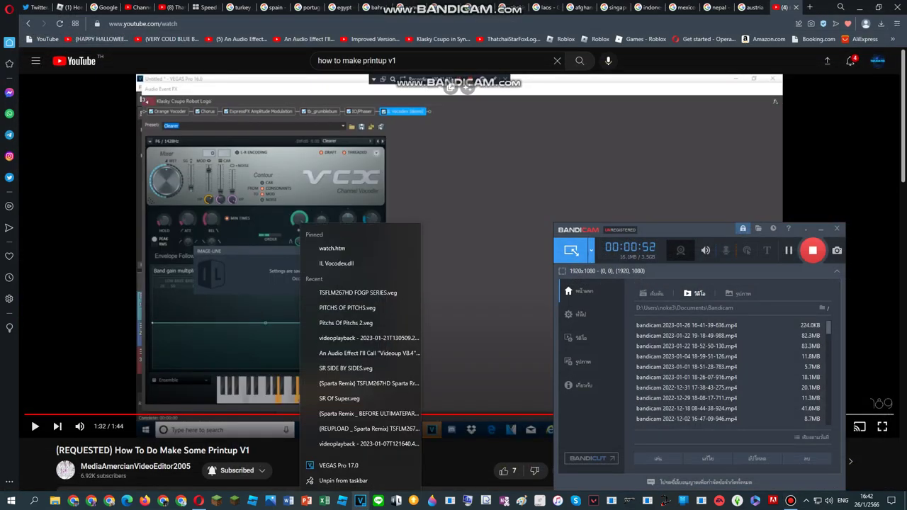
left_click(358, 293)
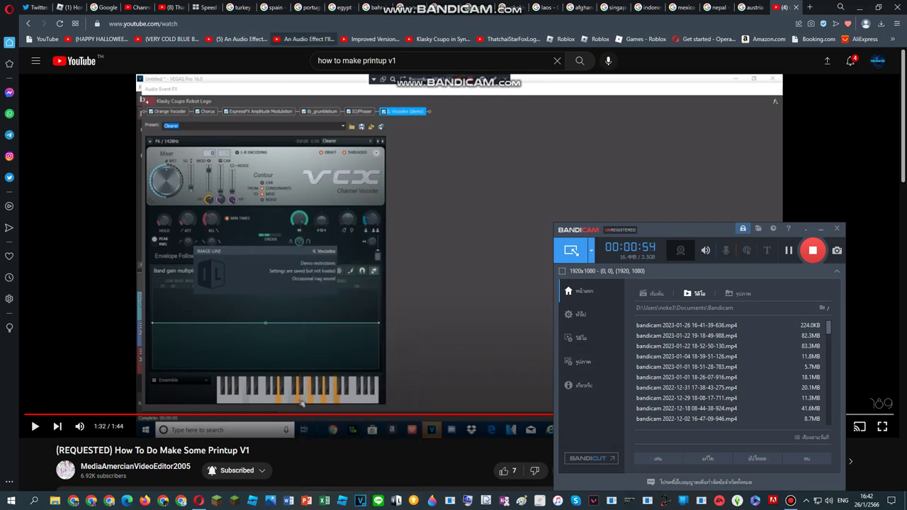
left_click(28, 24)
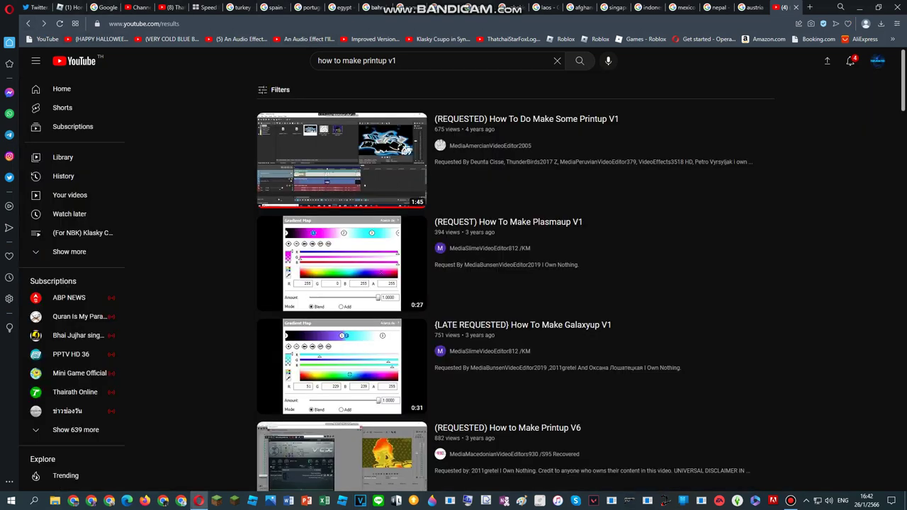
left_click(241, 7)
left_click(273, 7)
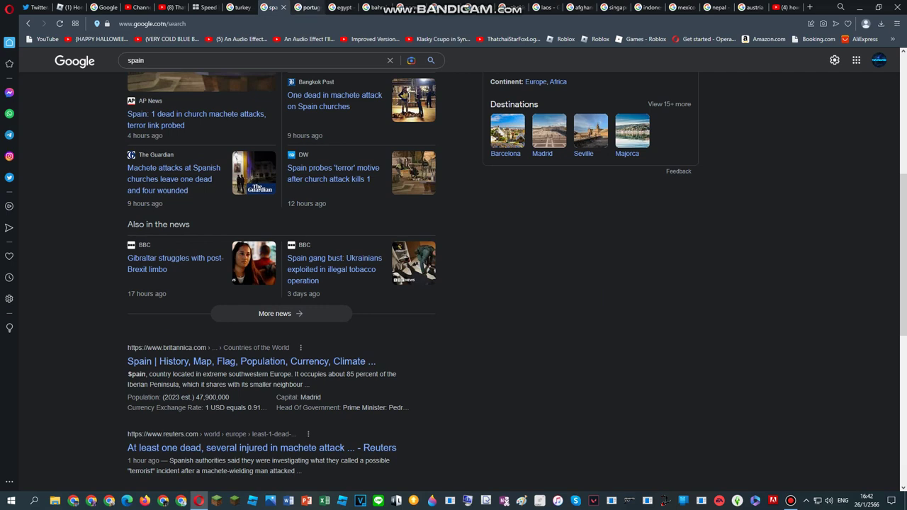
key("ctrl+Tab")
key("ctrl+Tab")
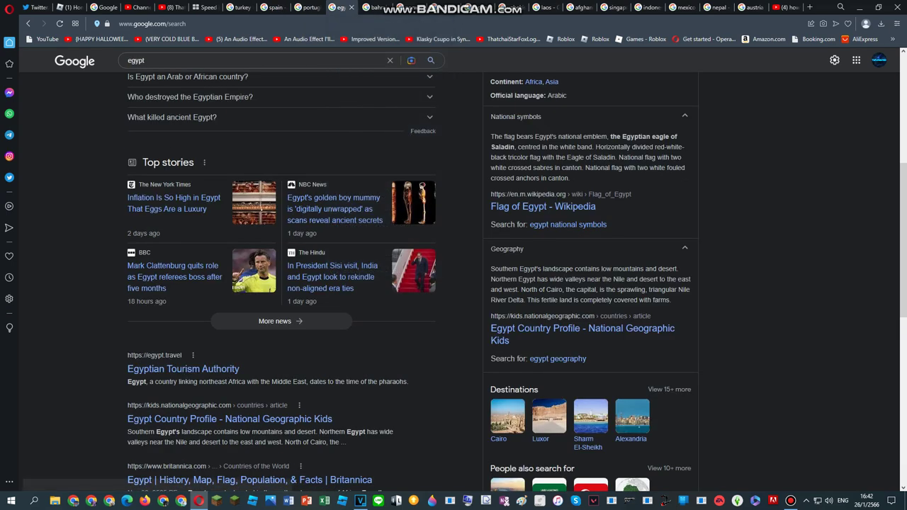
key("ctrl+Tab")
key("ctrl+Tab")
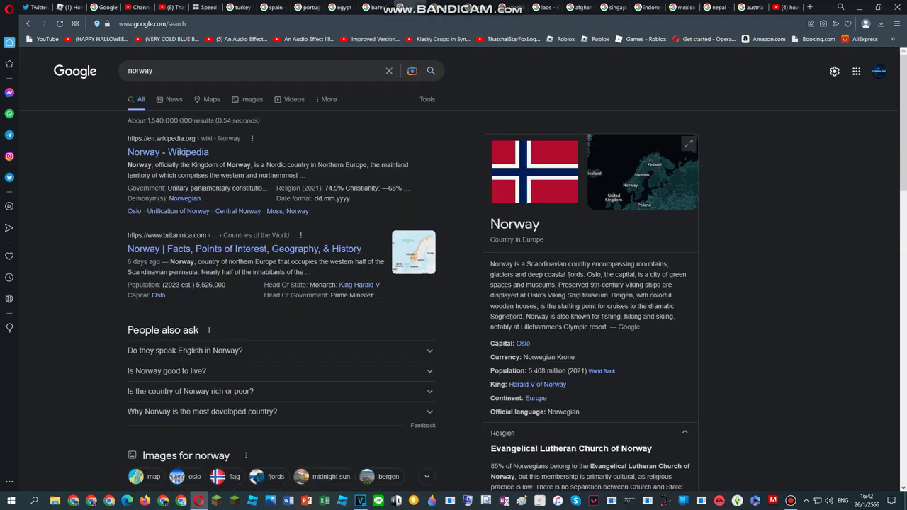
key("ctrl+Tab")
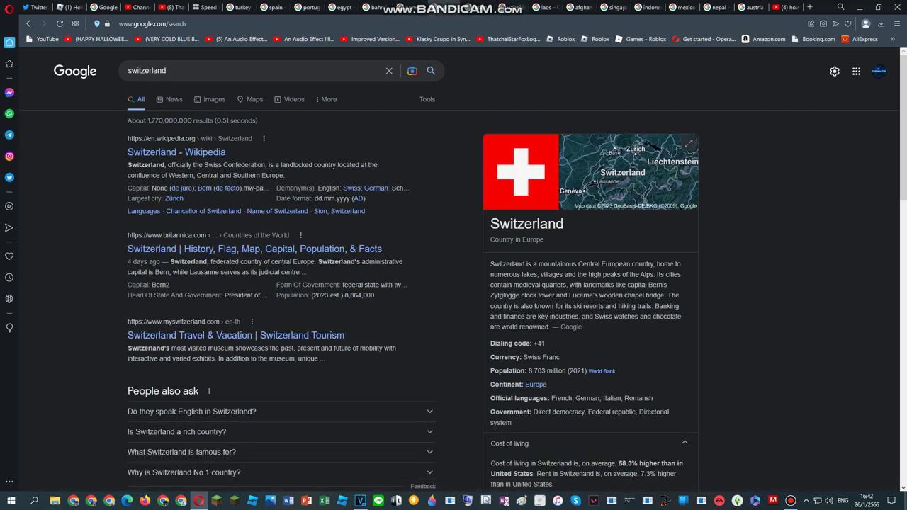
key("ctrl+Tab")
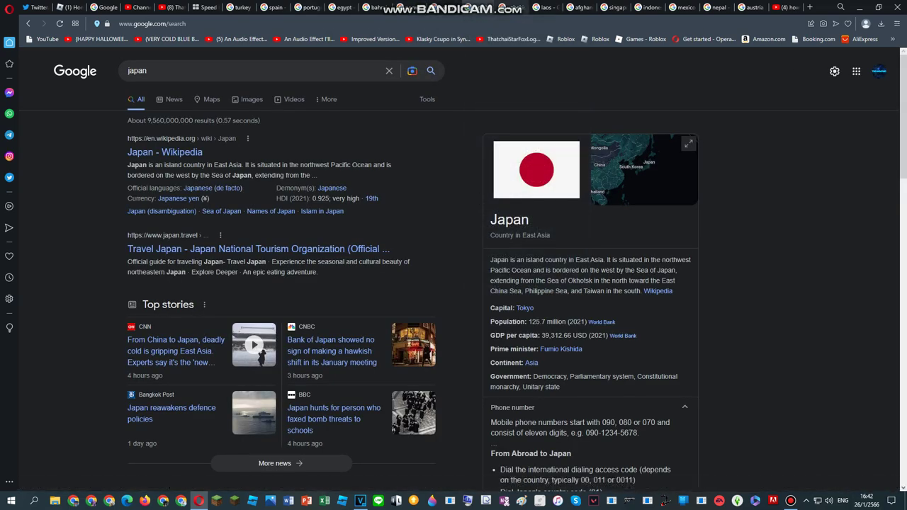
key("ctrl+Tab")
key("ctrl+Tab")
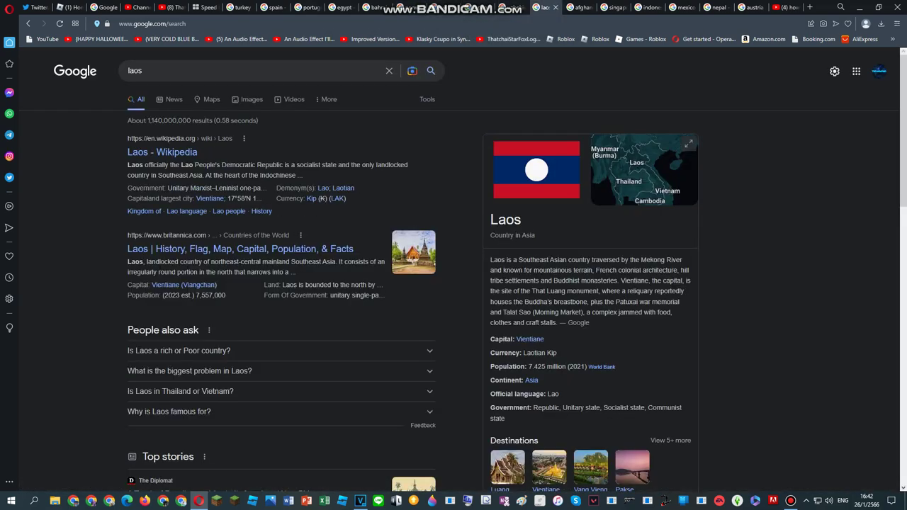
key("ctrl+Tab")
key("ctrl+Tab")
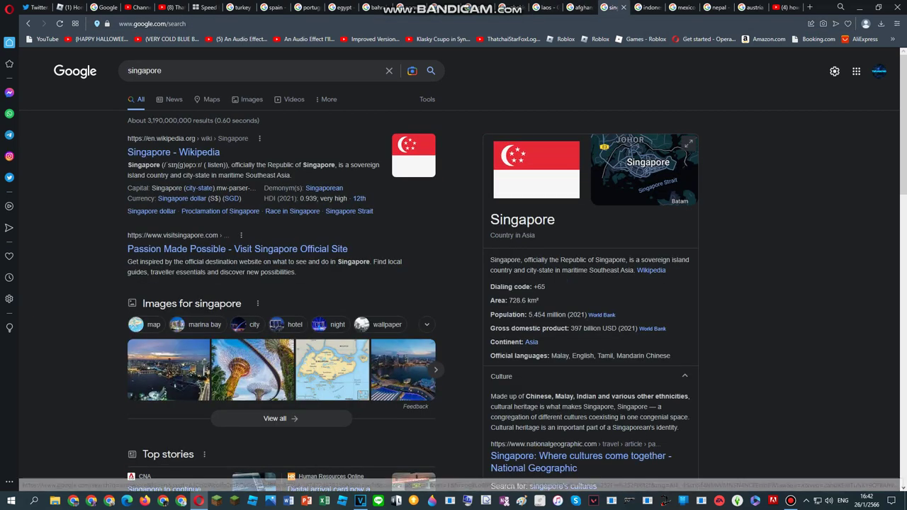
key("ctrl+Tab")
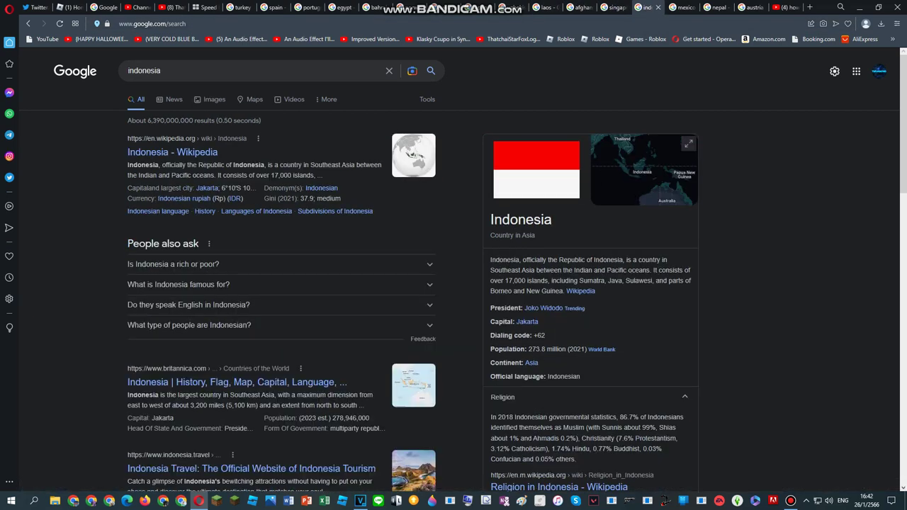
key("ctrl+Tab")
key("ctrl+Tab")
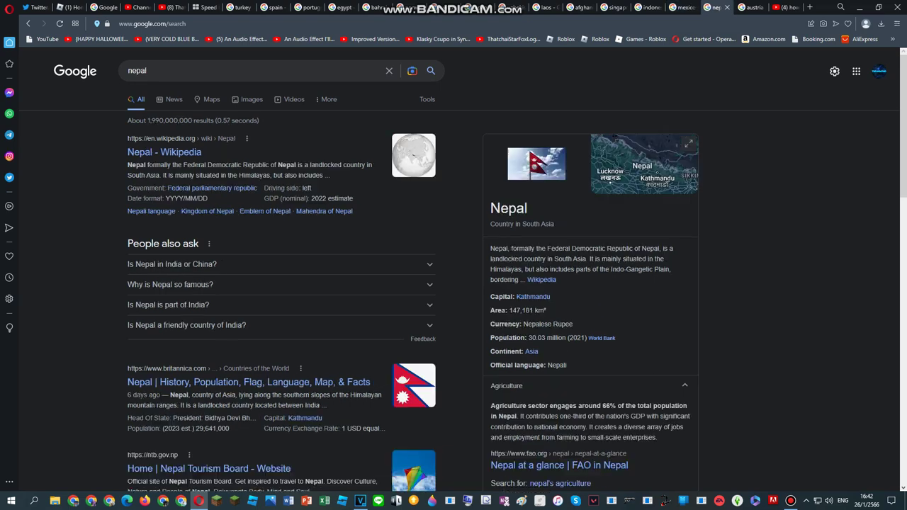
key("ctrl+Tab")
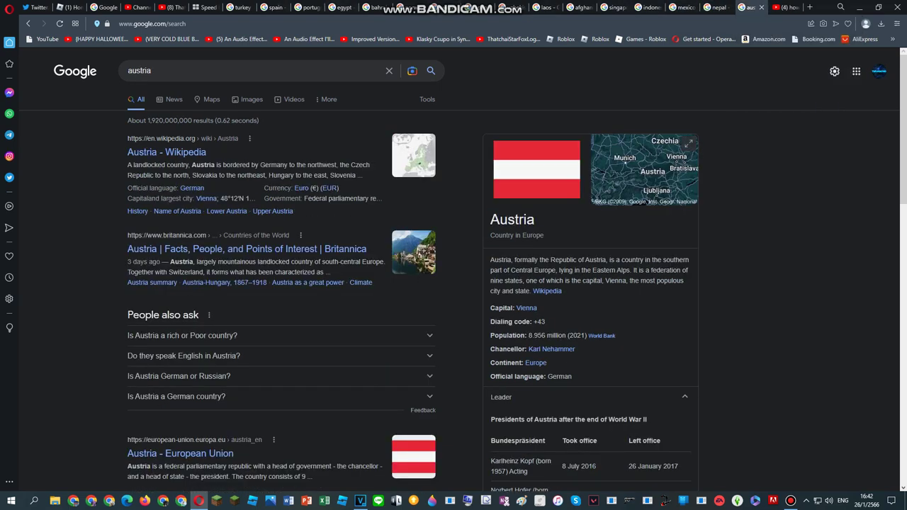
key("ctrl+Tab")
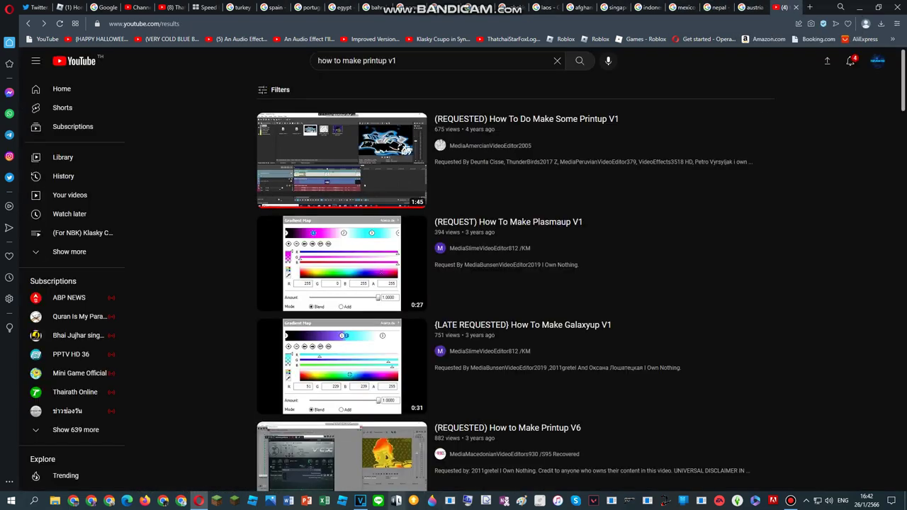
Step: Switch to VEGAS Pro and dismiss the Vegasaur trial reminder by continuing the trial
mouse_move(360, 500)
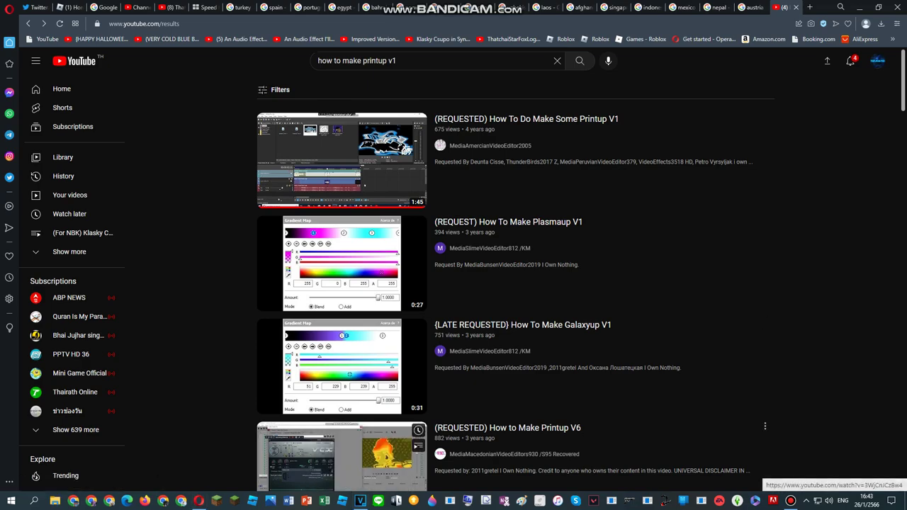
left_click(360, 500)
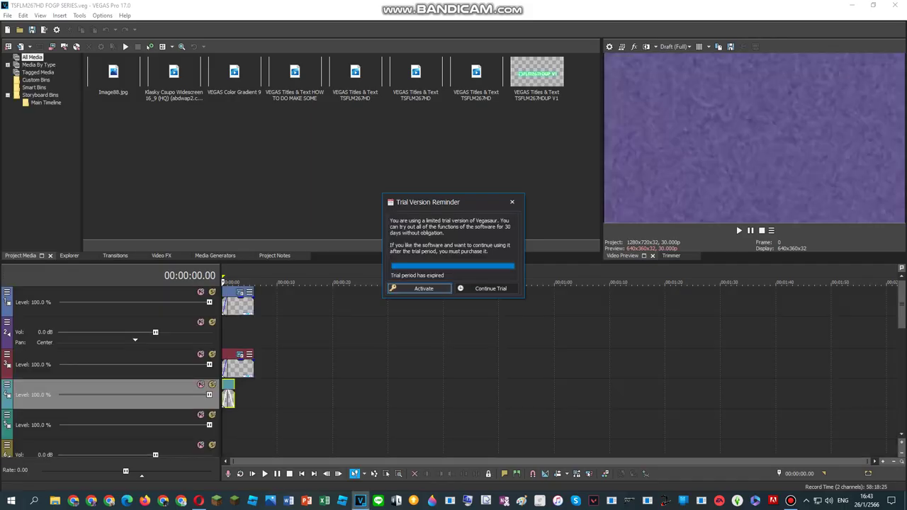
left_click(486, 288)
Step: Select the time range of the Klasky Csupo clip on the last tracks and return the cursor to the project start
left_click_drag(901, 305, 902, 401)
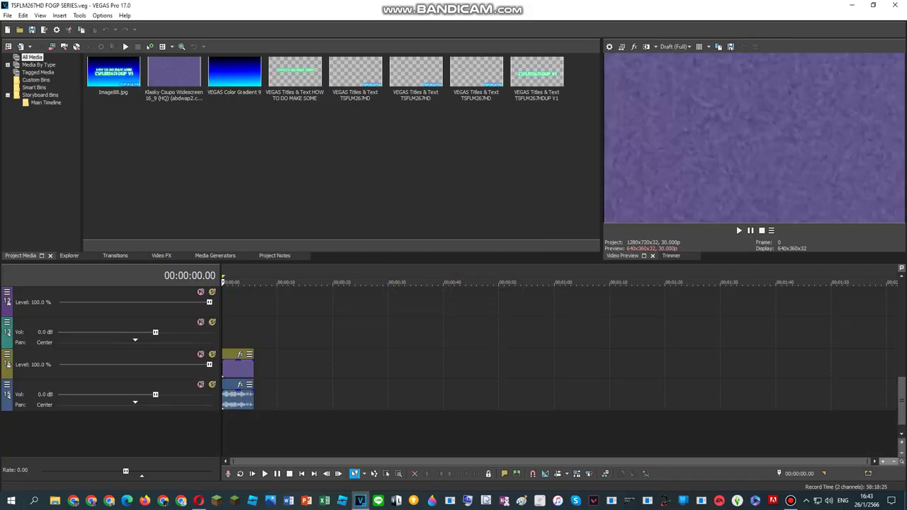
left_click(883, 461)
double_click(274, 333)
left_click(272, 333)
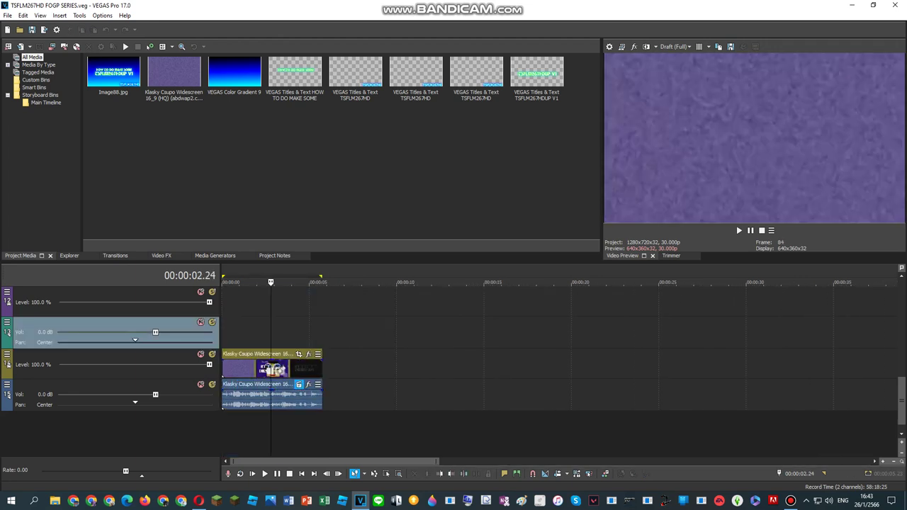
key("Home")
Step: Apply the Printup V4.NONE filter package to the Klasky Csupo video event as video event effects
right_click(273, 369)
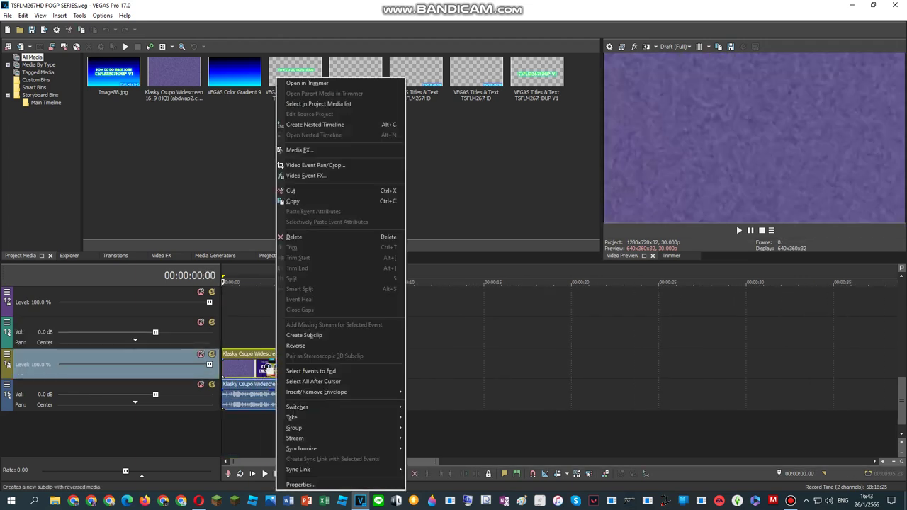
left_click(309, 176)
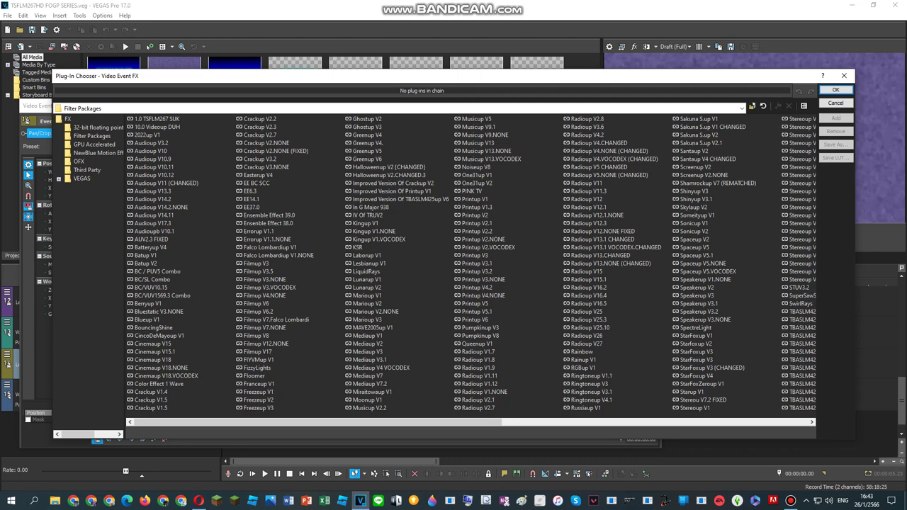
scroll(471, 263, "down", 5)
scroll(468, 269, "left", 5)
double_click(483, 295)
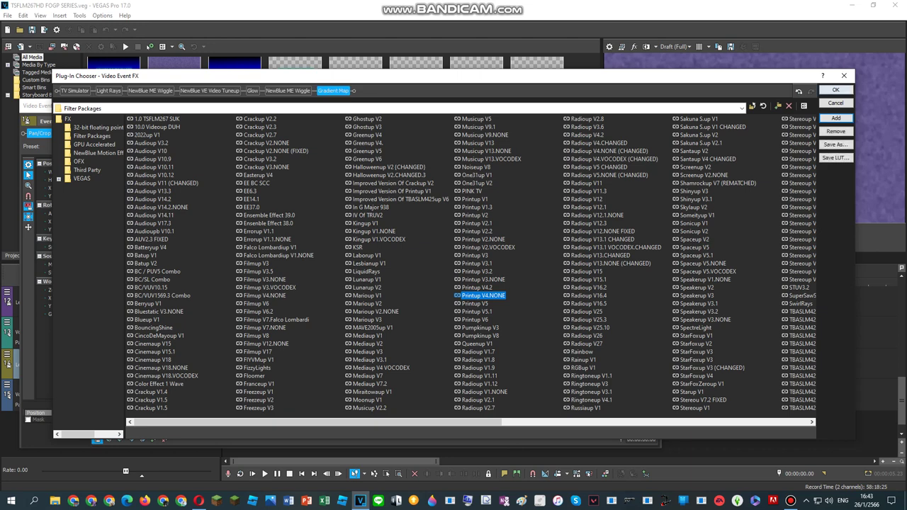
left_click(836, 90)
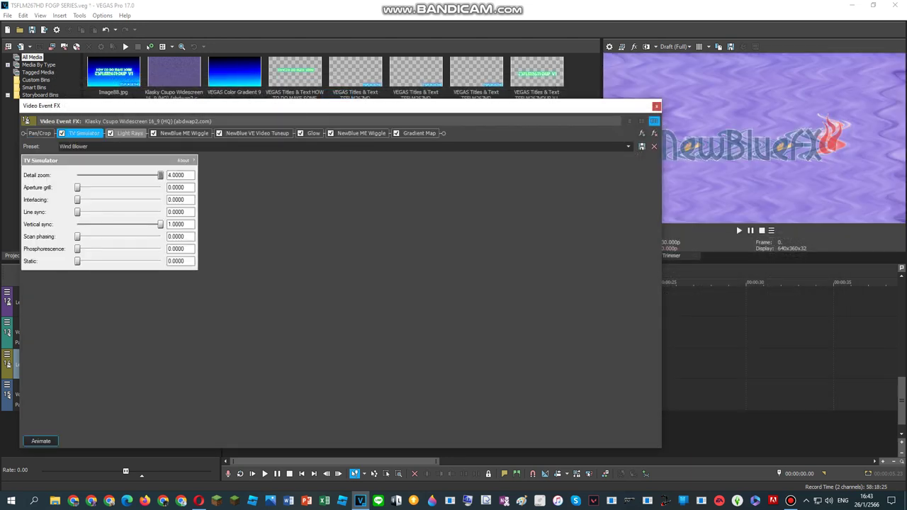
Step: Examine the Light Rays, first NewBlue ME Wiggle and NewBlue VE Video Tuneup settings in the effect chain, closing the NewBlueFX promotion window
left_click(129, 133)
left_click(185, 133)
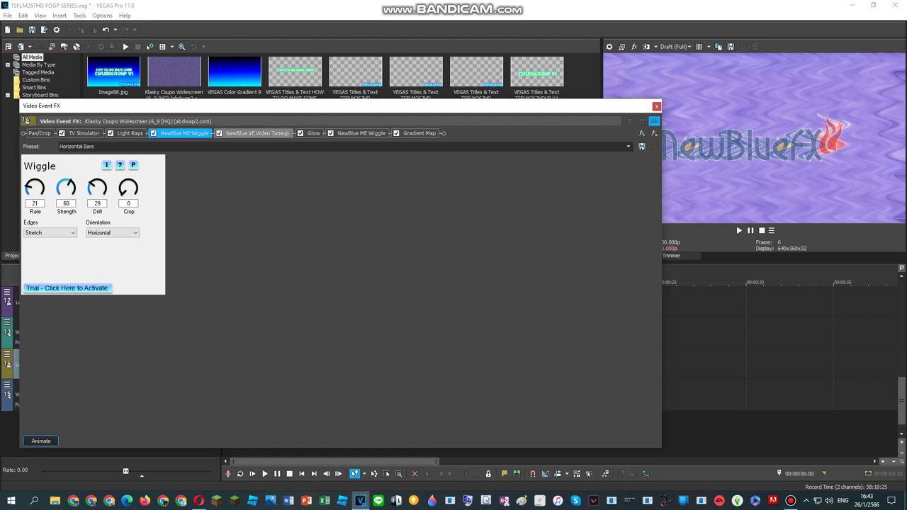
left_click(258, 133)
left_click(391, 295)
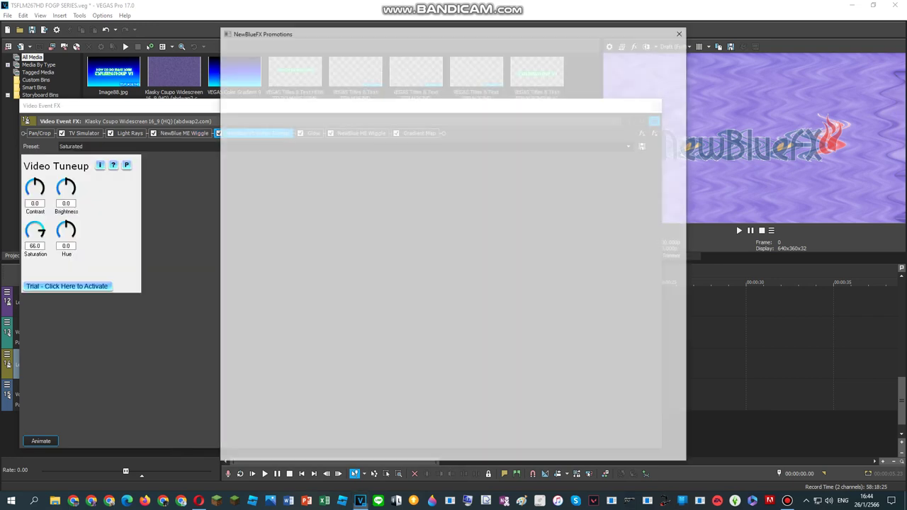
left_click(682, 32)
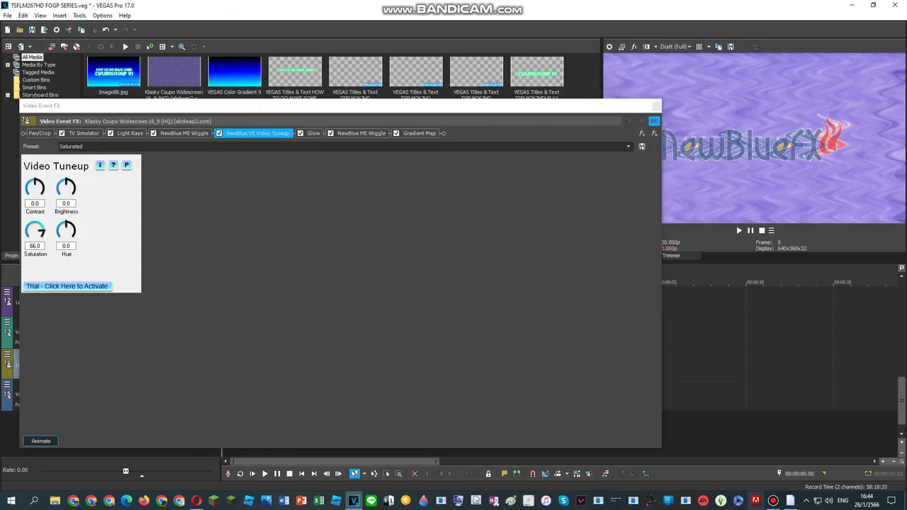
mouse_move(790, 501)
mouse_move(790, 461)
left_click(815, 429)
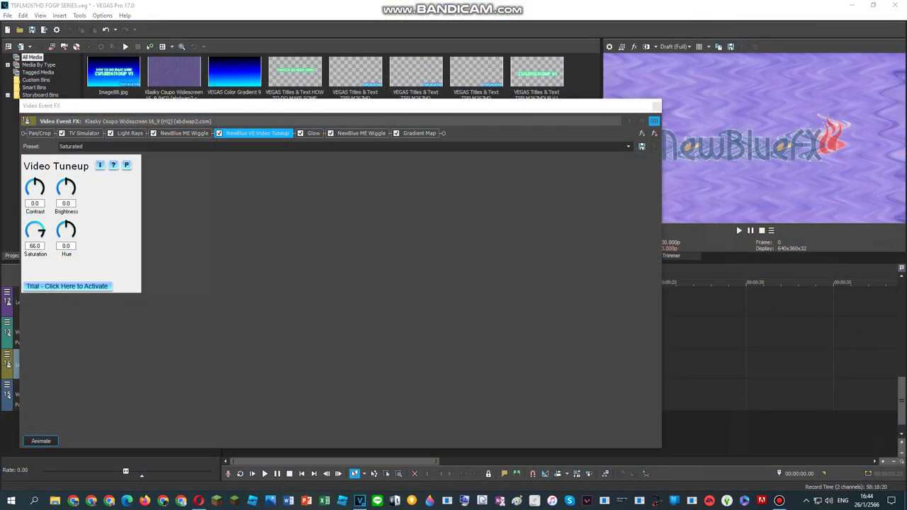
Step: Examine the settings of the Glow, second NewBlue ME Wiggle and Gradient Map effects in the chain
left_click(314, 133)
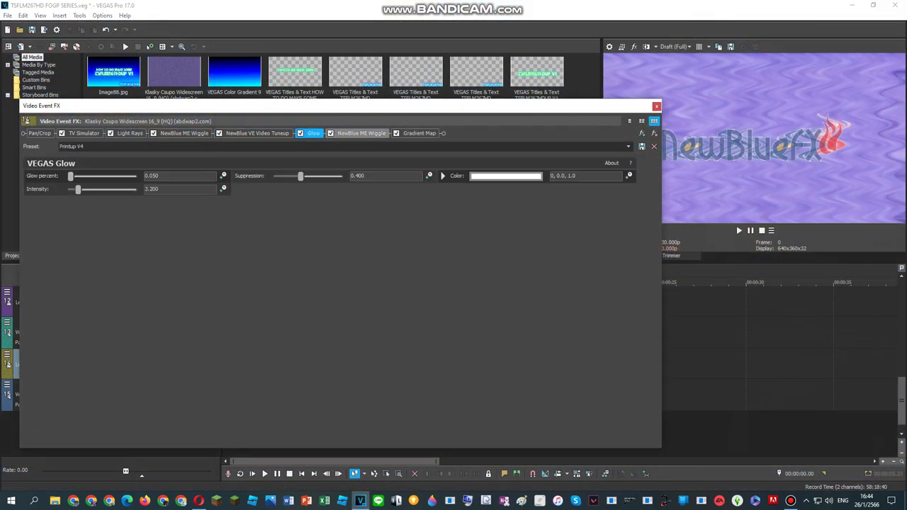
left_click(361, 133)
left_click(419, 133)
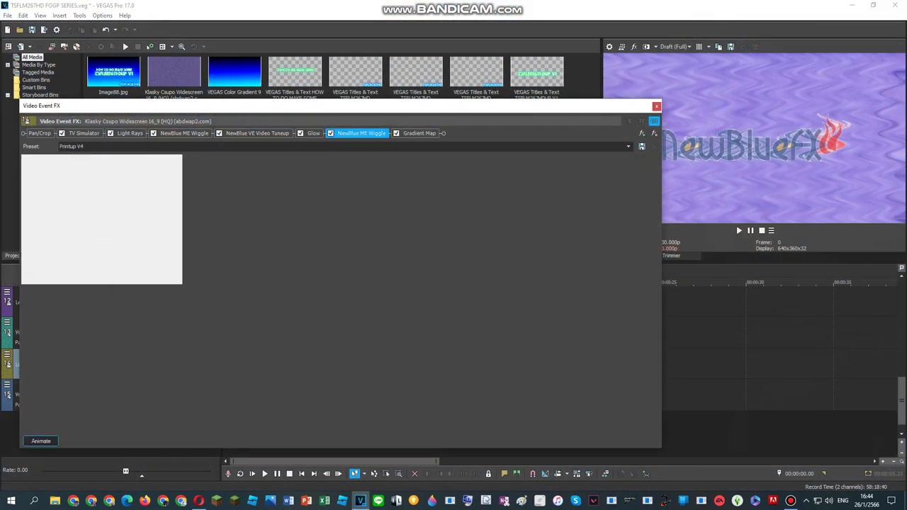
Step: Browse the Gradient Map presets and try Crackup V2.3 on the Klasky Csupo clip
left_click(628, 146)
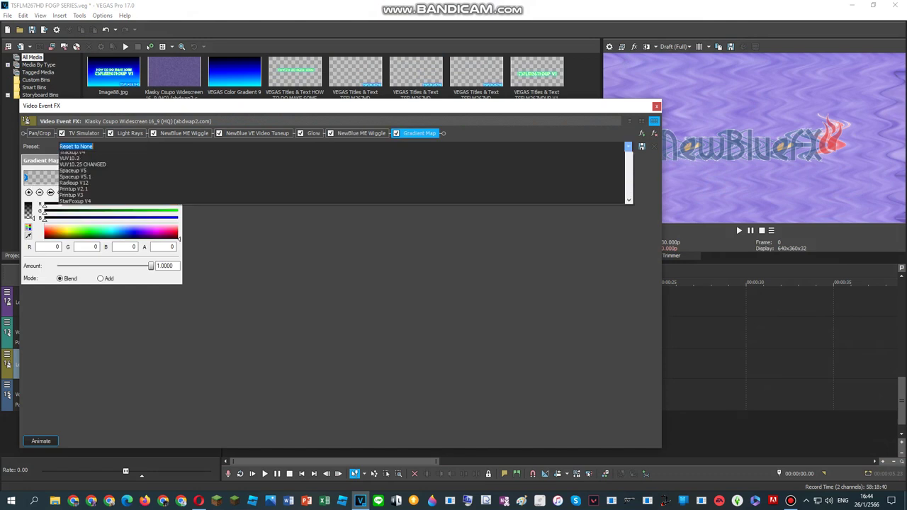
scroll(344, 245, "down", 8)
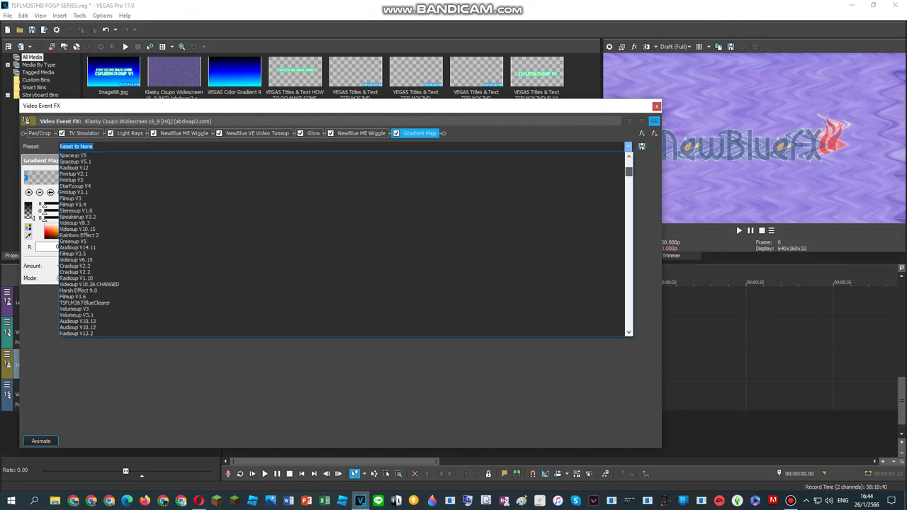
scroll(344, 244, "down", 3)
scroll(344, 245, "up", 11)
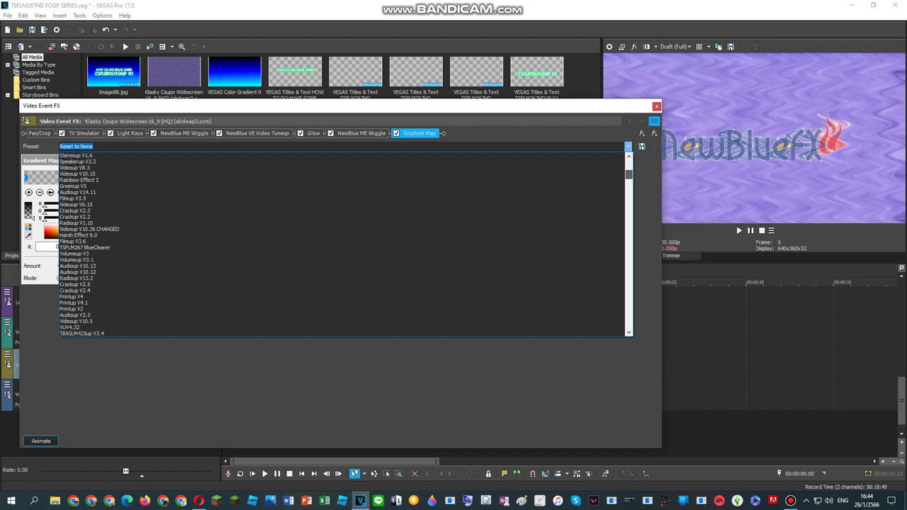
scroll(344, 244, "down", 3)
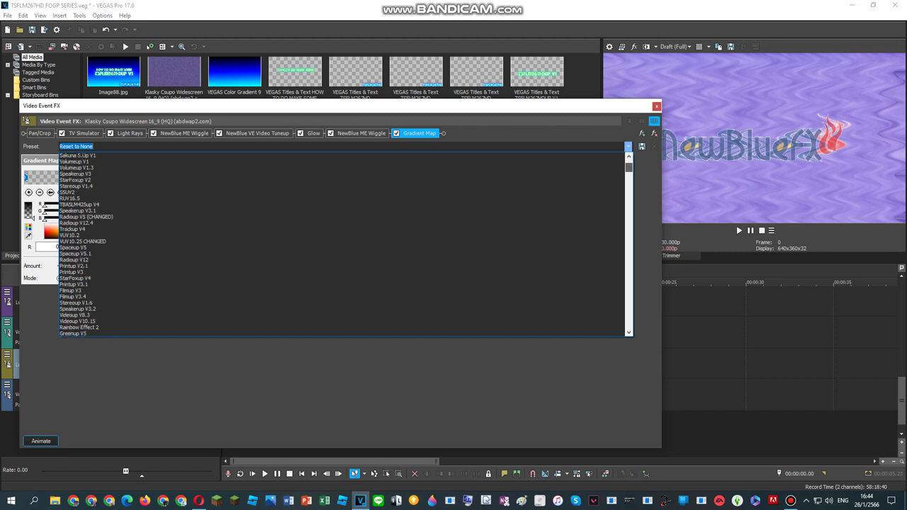
scroll(344, 244, "up", 3)
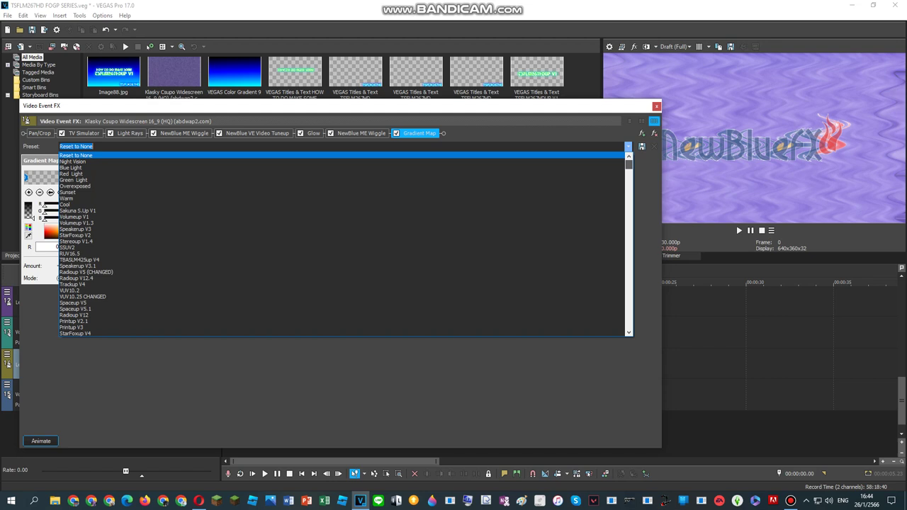
scroll(343, 244, "down", 4)
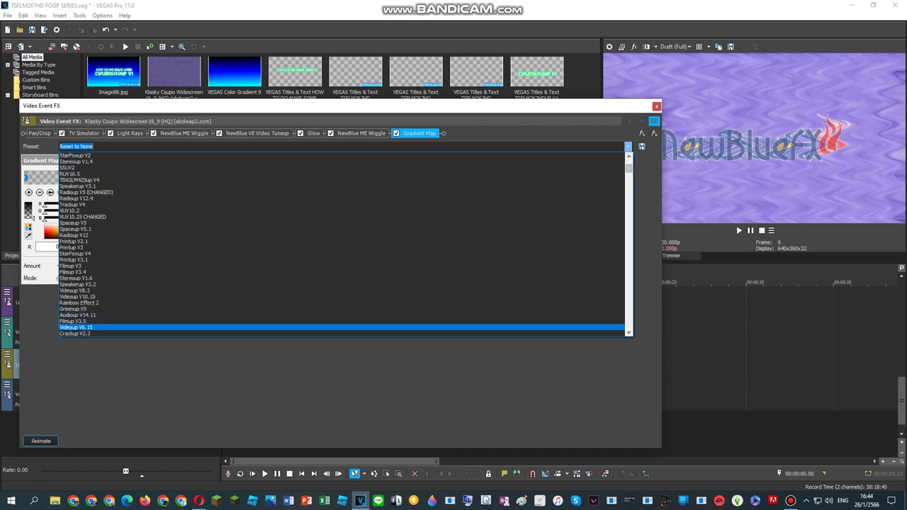
left_click(75, 333)
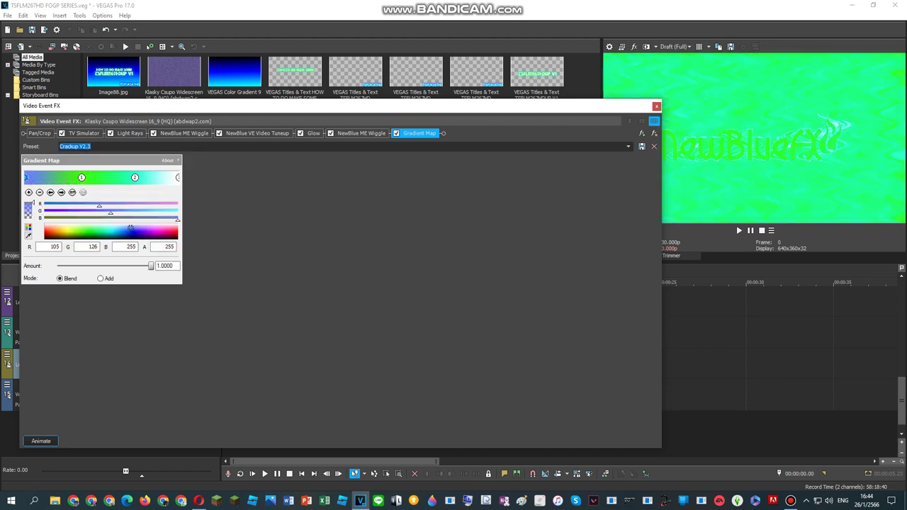
Step: Try the Gradient Map presets Radioup V1.11, Filmup V4.4 and Crackup V2.6 one after another
left_click(627, 146)
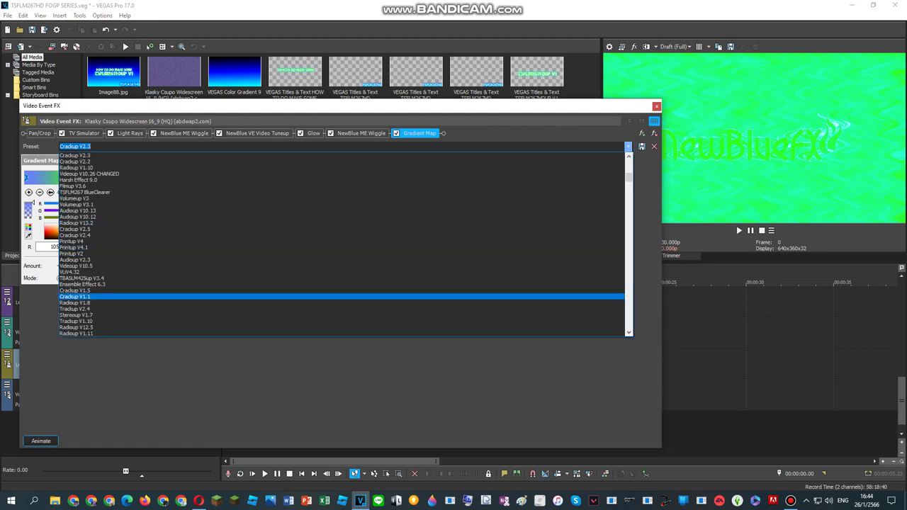
key("Return")
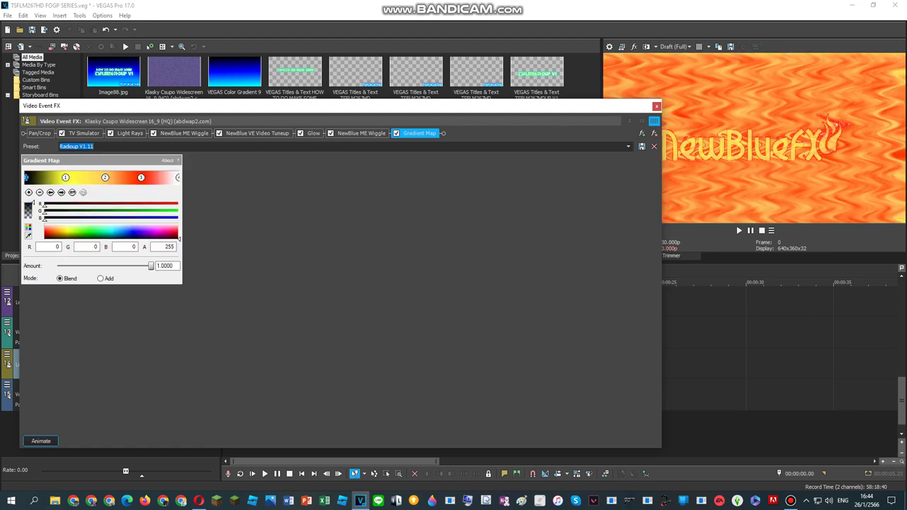
left_click(627, 146)
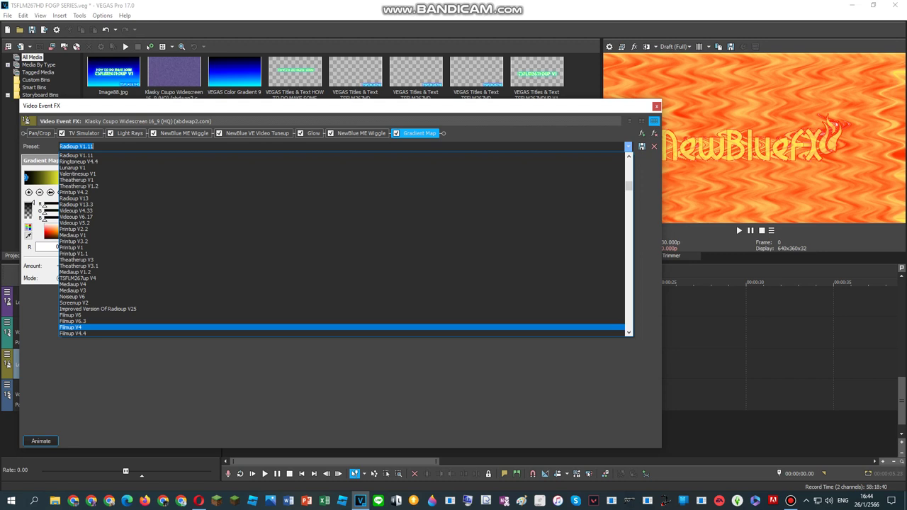
key("Return")
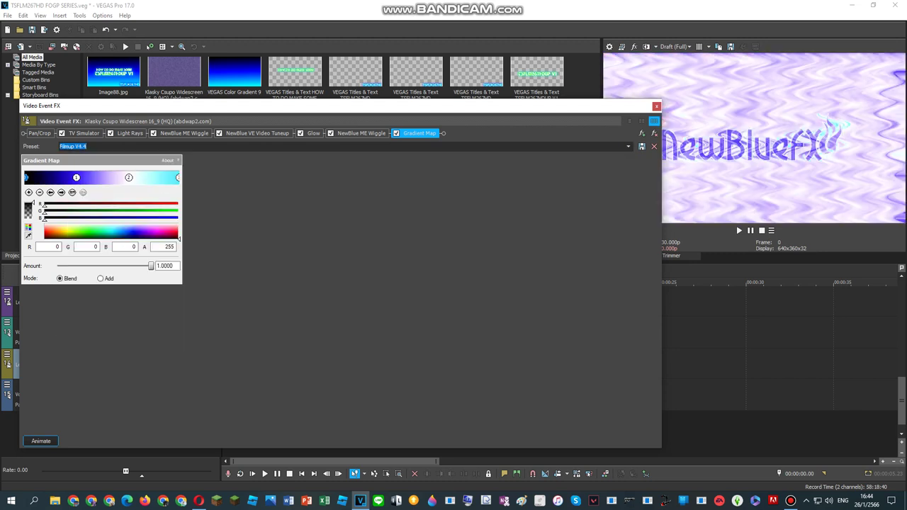
left_click(628, 147)
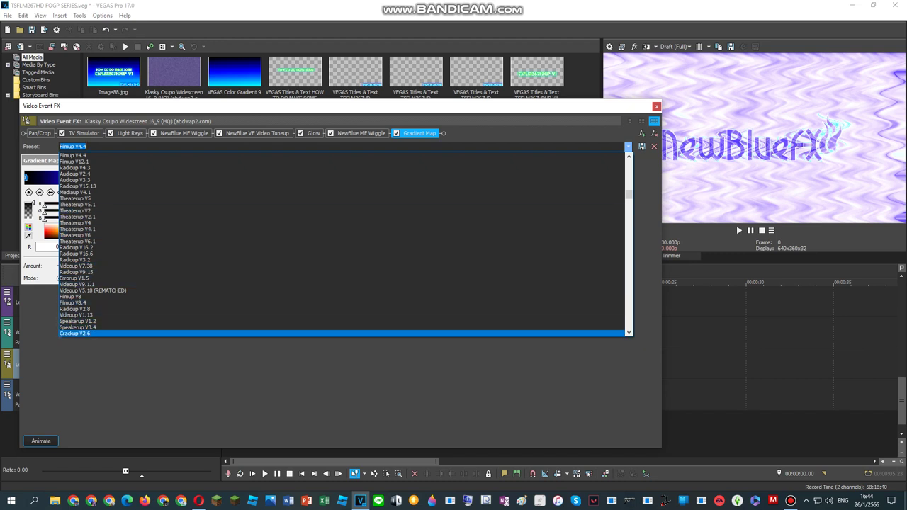
left_click(76, 333)
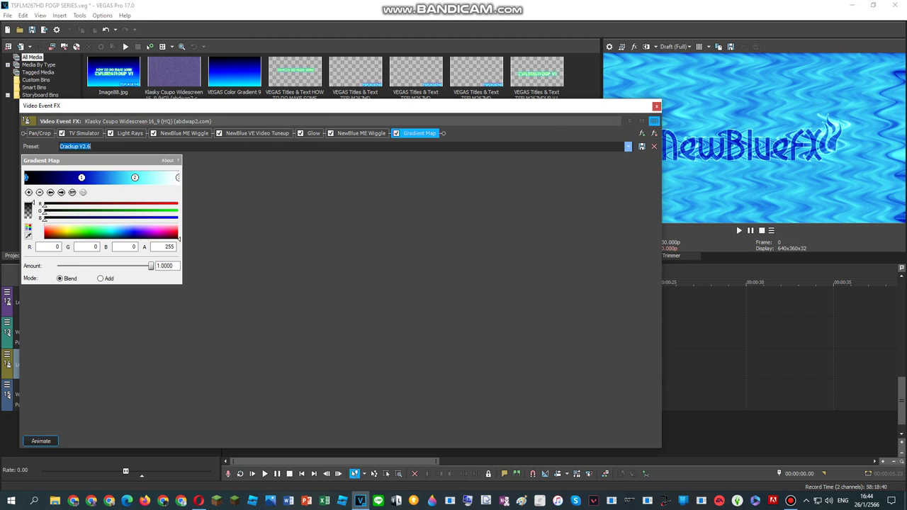
Step: Search the Gradient Map preset list in both directions and try the Ringtoneup V3.3 preset
left_click(628, 146)
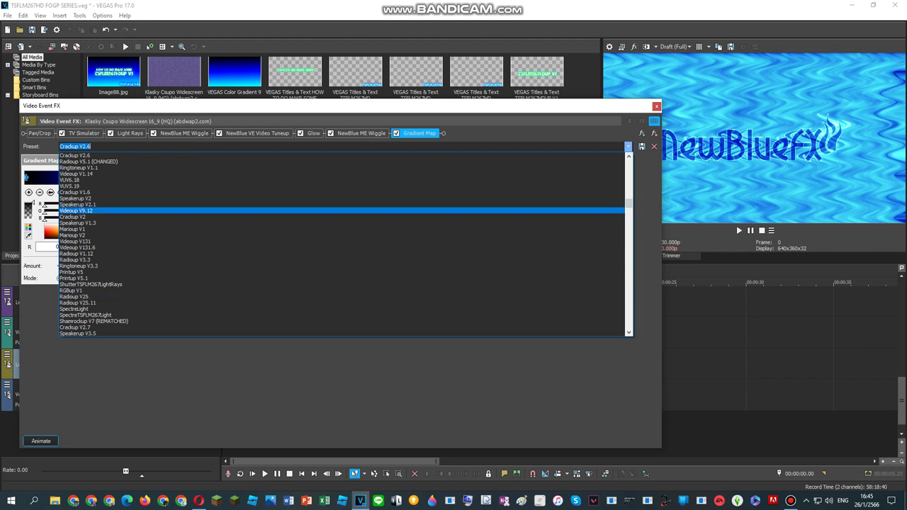
scroll(345, 244, "up", 7)
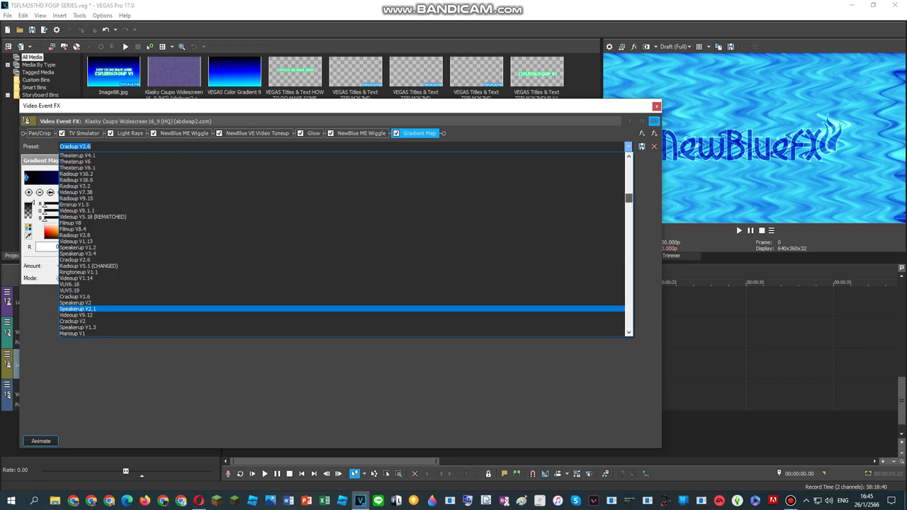
scroll(345, 245, "up", 4)
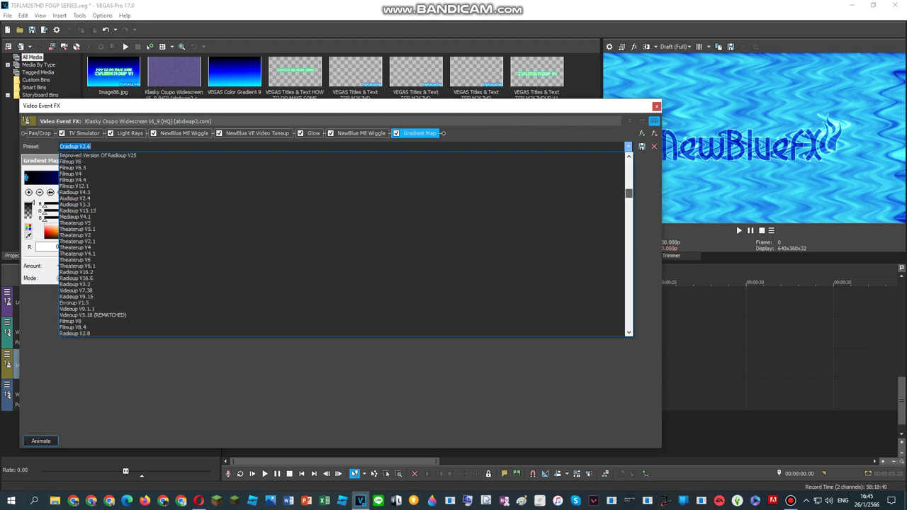
scroll(346, 244, "up", 2)
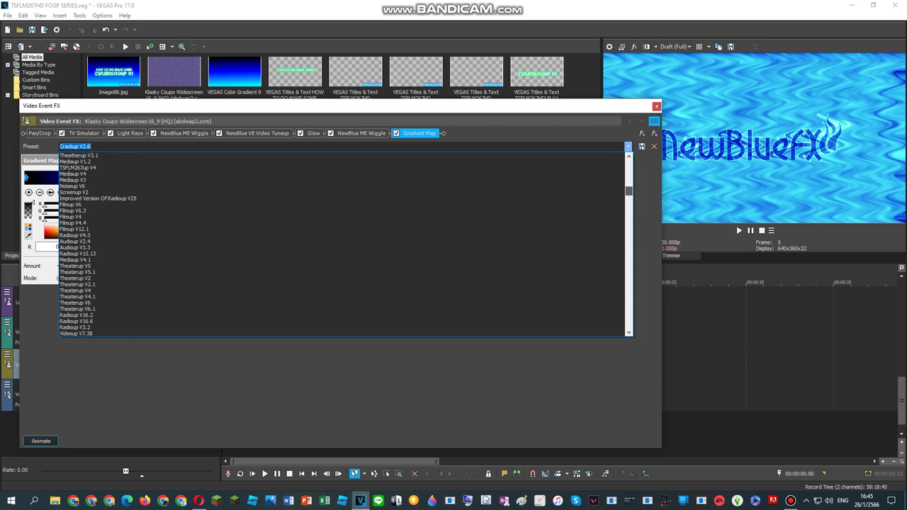
scroll(345, 244, "up", 1)
scroll(99, 244, "up", 2)
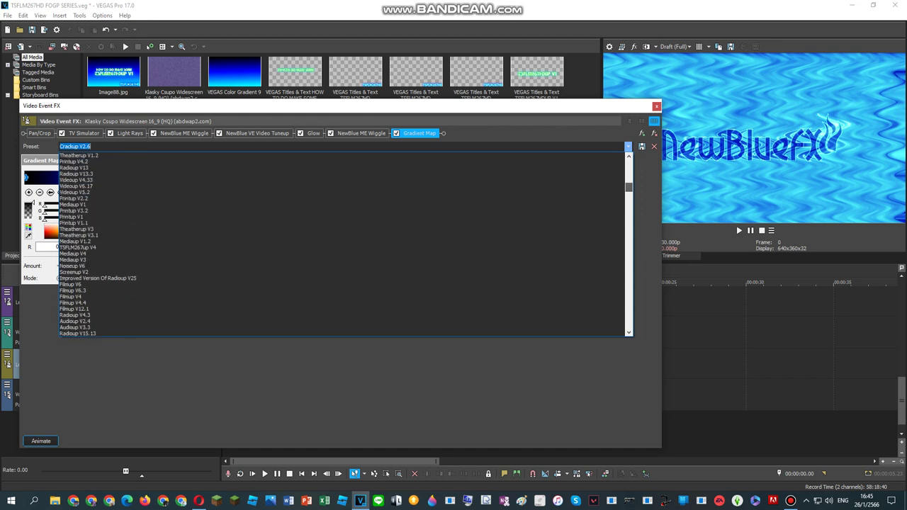
scroll(344, 244, "up", 4)
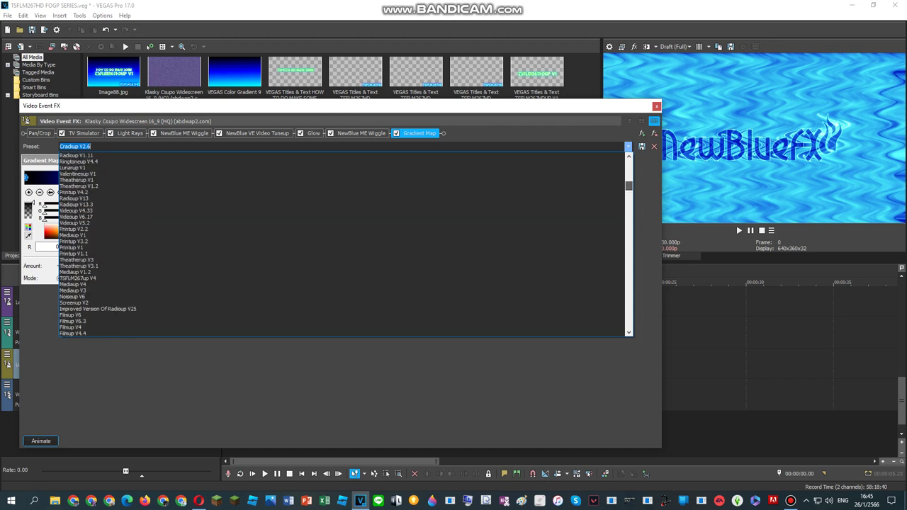
scroll(343, 244, "down", 8)
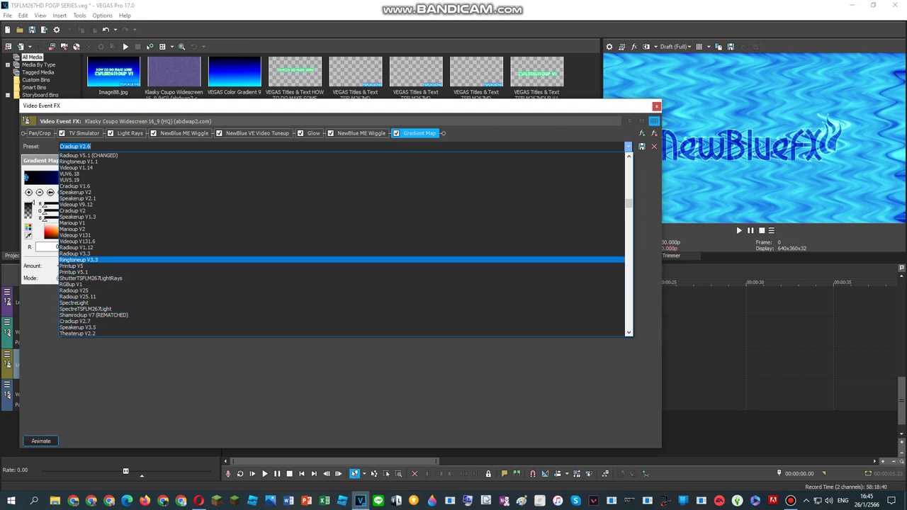
left_click(341, 260)
Step: Apply the Printup V4.3 preset to the Gradient Map and step through the colour values of its gradient points
left_click(628, 147)
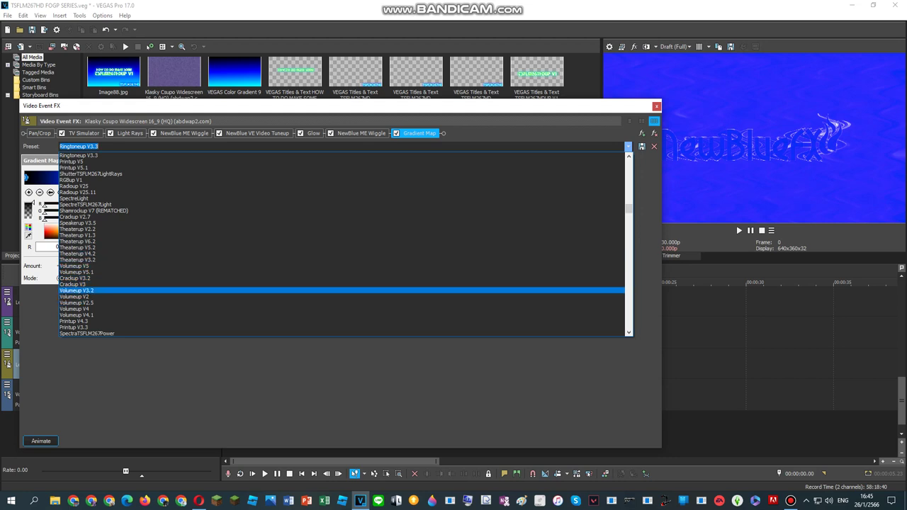
left_click(78, 321)
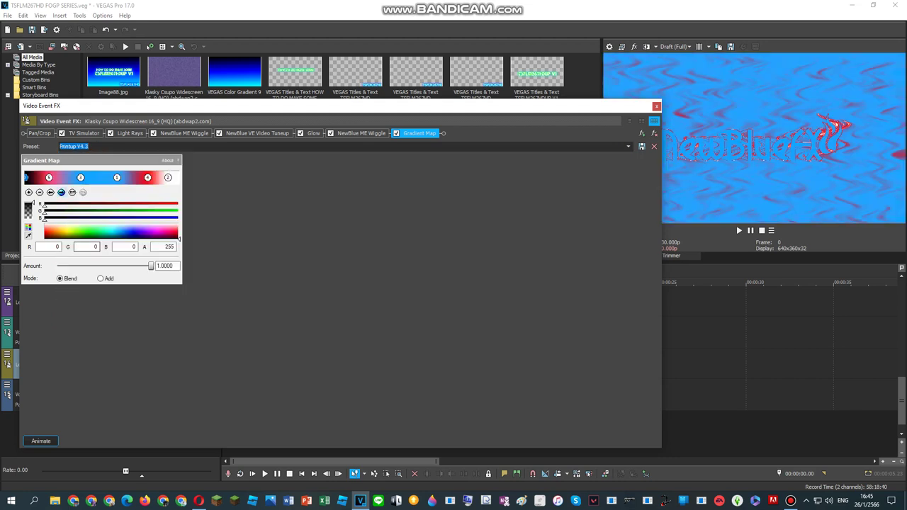
left_click(61, 192)
left_click(62, 193)
left_click(62, 192)
left_click(62, 192)
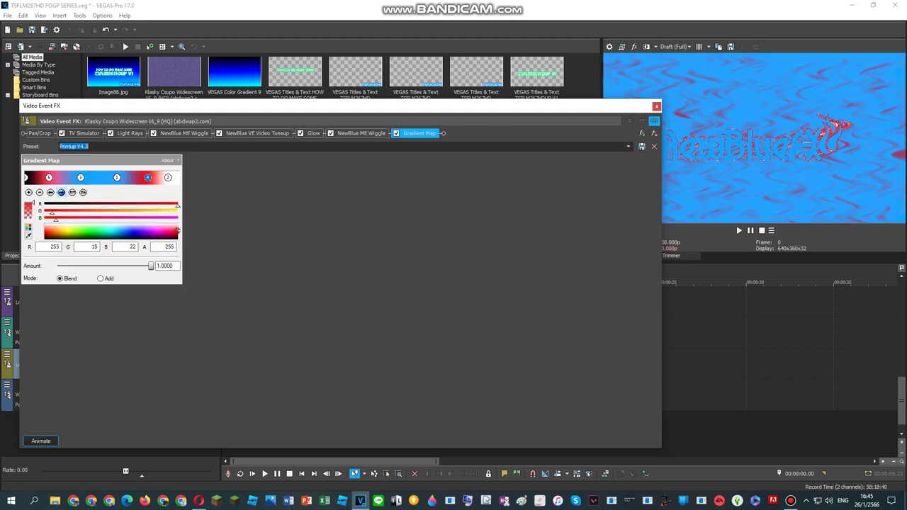
left_click(61, 192)
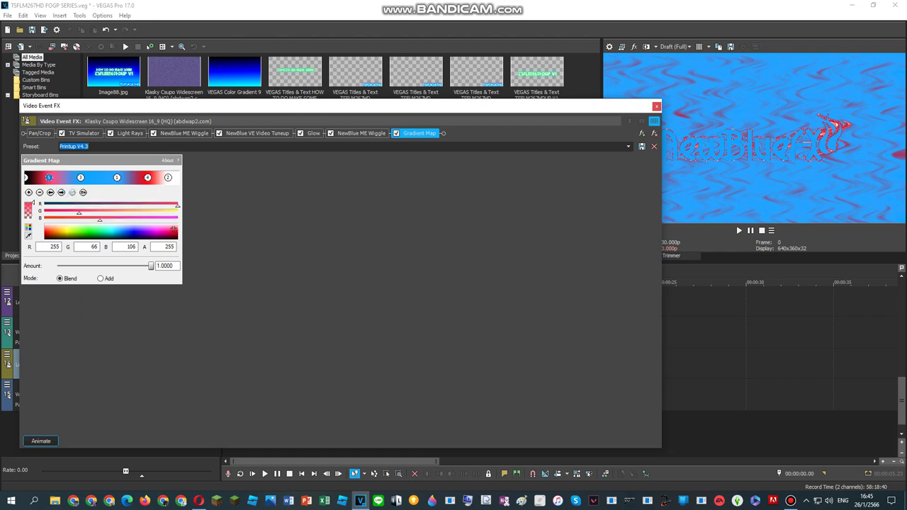
Step: Close the video event effects window and open the audio plug-in chooser for the Klasky Csupo audio event
left_click(657, 107)
right_click(311, 405)
left_click(343, 101)
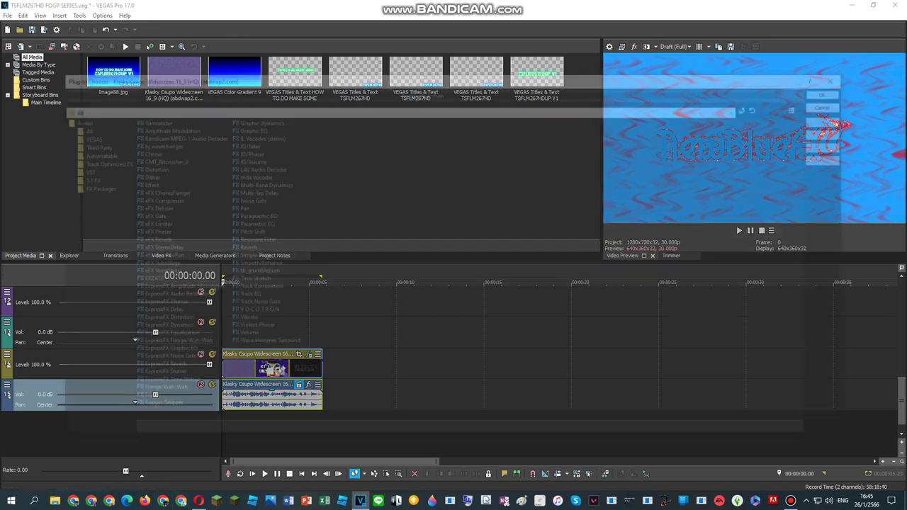
Step: Switch to the Opera browser, search YouTube for "how to make printup v4" and open the video "{REQUESTED} How To Do Make Some Printup V4"
left_click(199, 501)
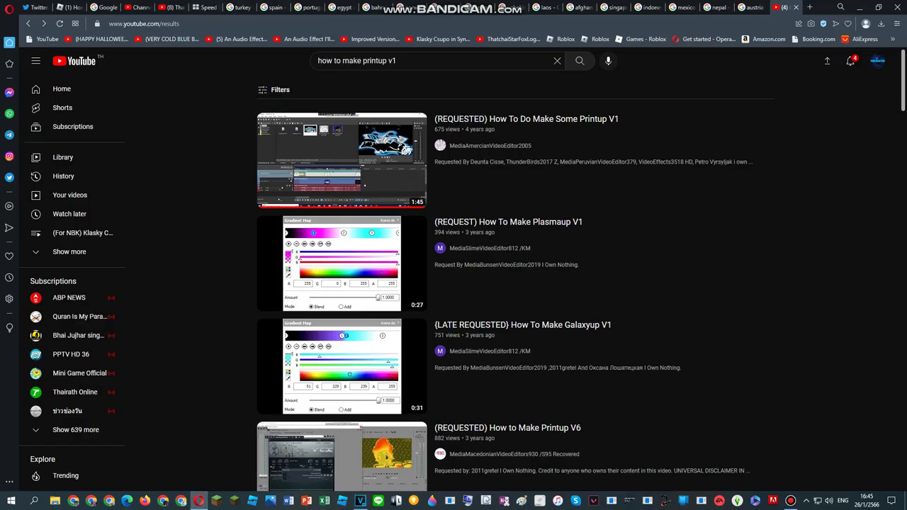
key("BackSpace")
type("4")
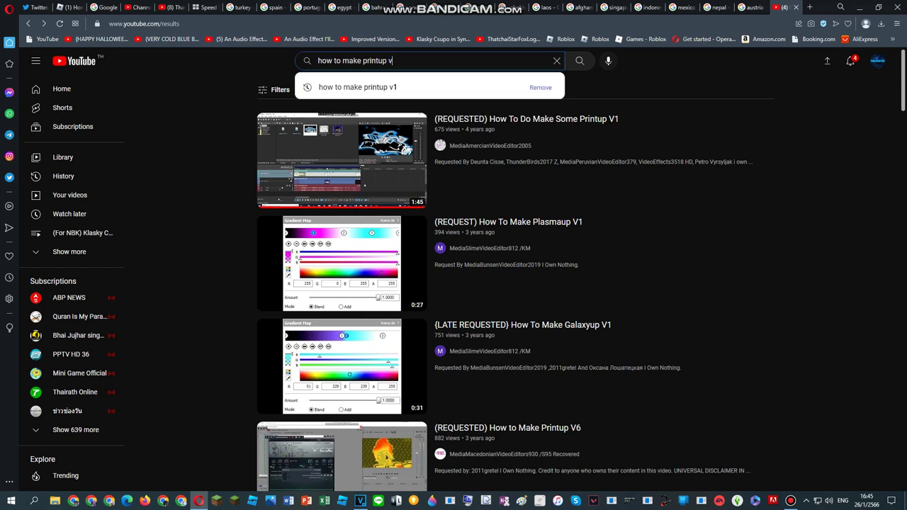
key("Return")
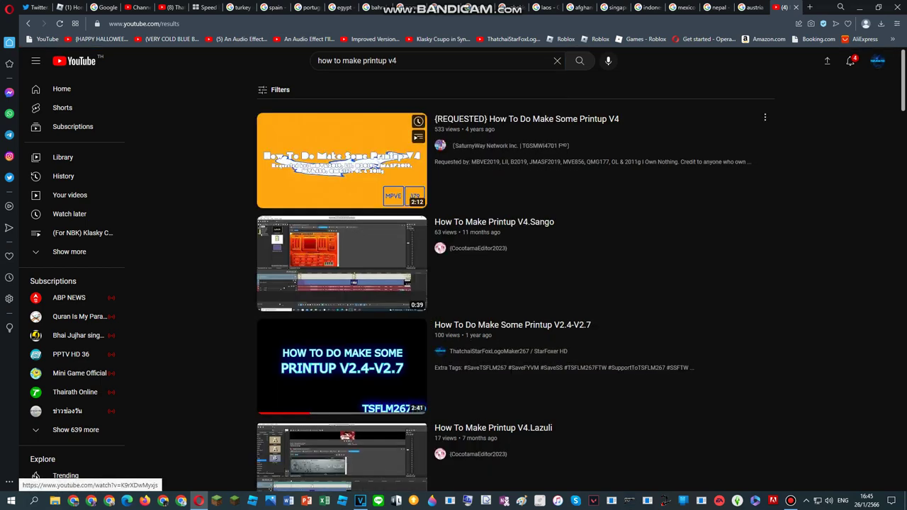
left_click(341, 160)
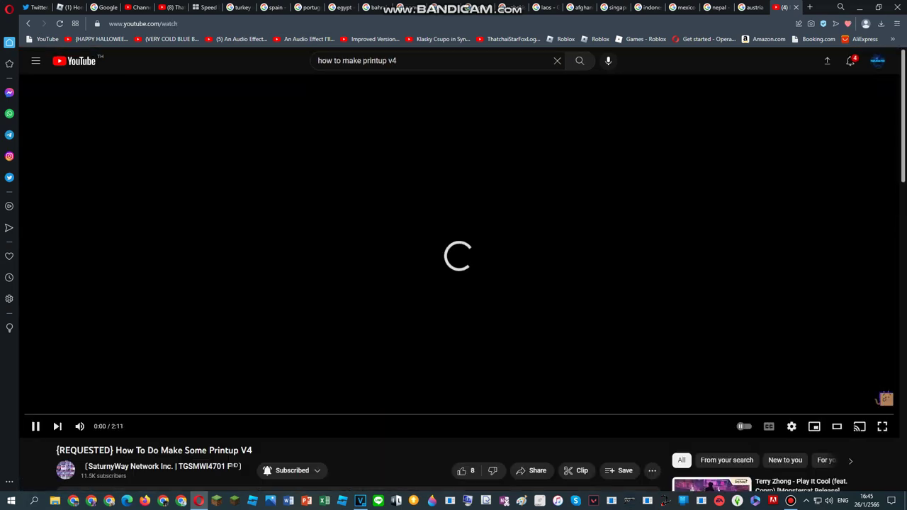
Step: Skip ahead in the tutorial video to the audio event effects chain at about 1:12 and pause it
key("l")
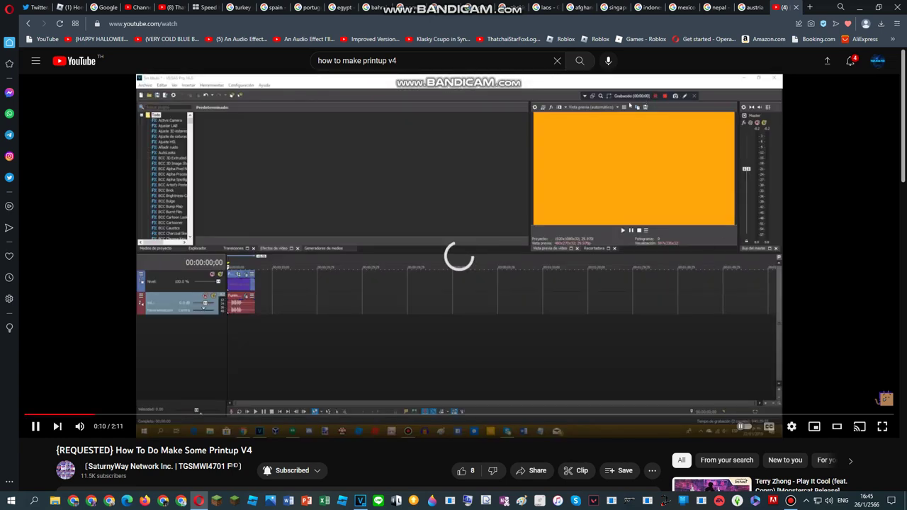
left_click_drag(343, 415, 502, 415)
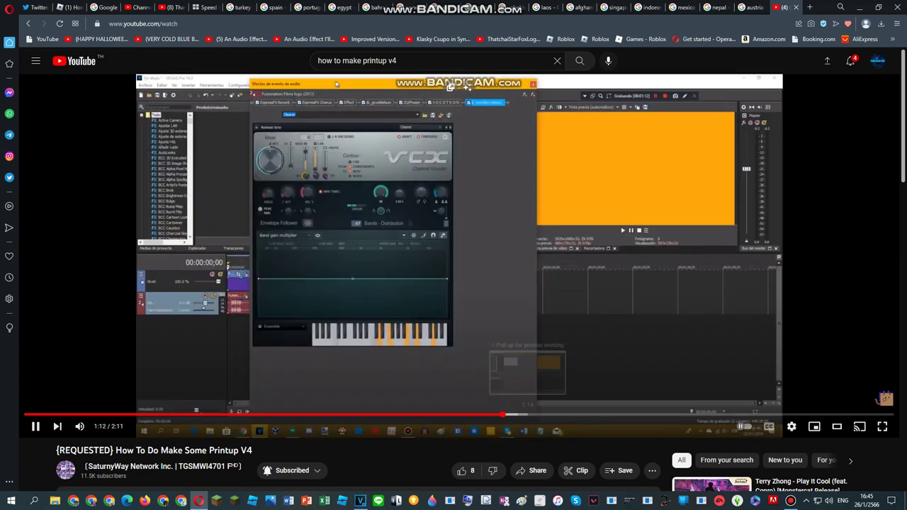
key("space")
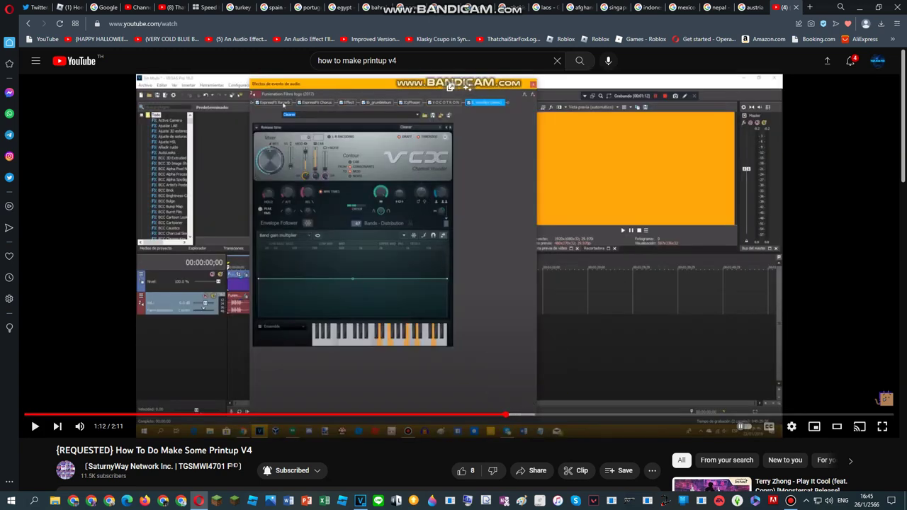
left_click(791, 500)
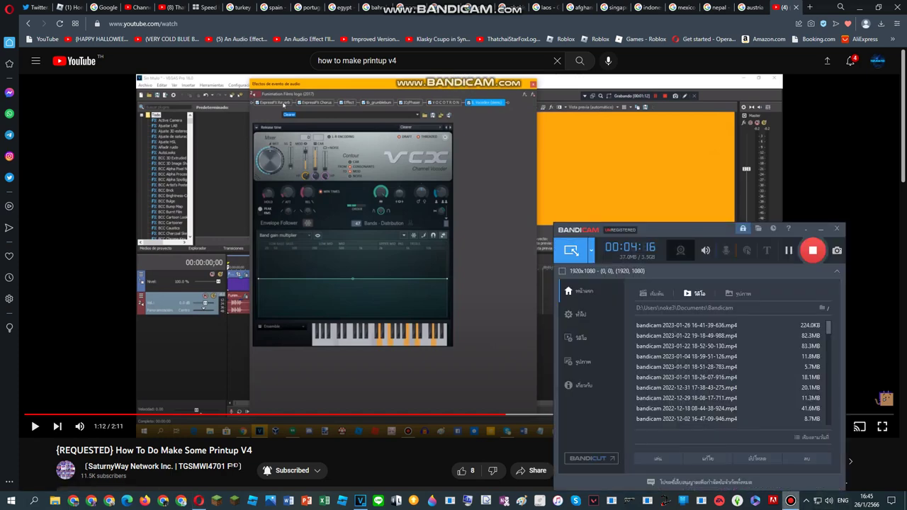
left_click(791, 501)
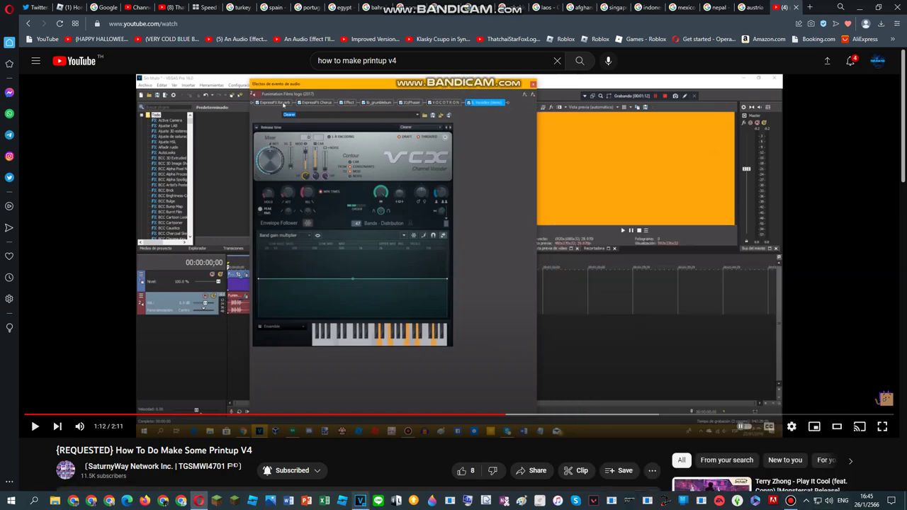
Step: Switch to VEGAS Pro and add ExpressFX Reverb and ExpressFX Chorus to the Klasky Csupo audio event's plug-in chain
left_click(360, 500)
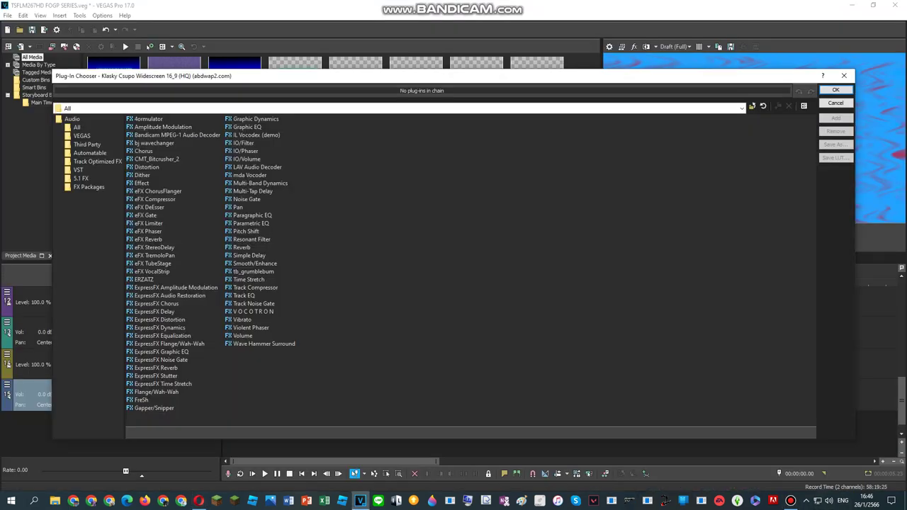
double_click(156, 368)
double_click(157, 303)
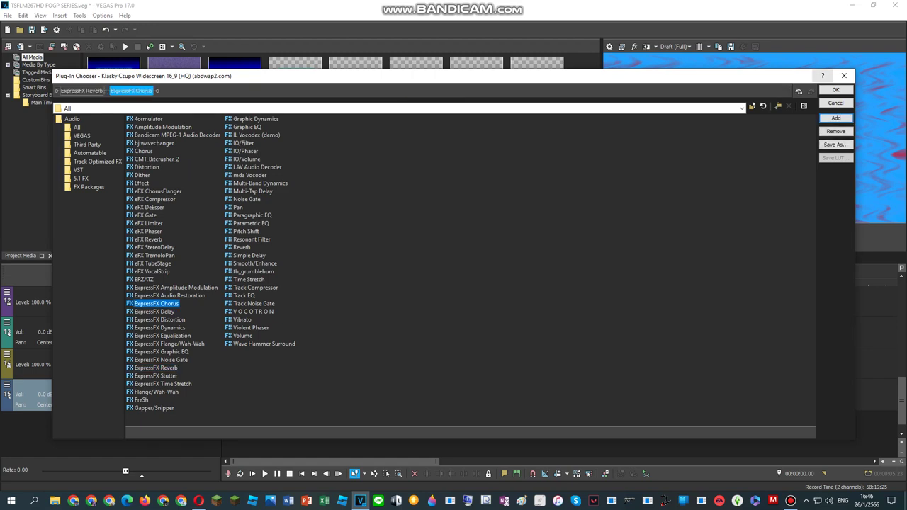
left_click(835, 90)
Step: Switch to the Opera browser, play the tutorial to its ExpressFX Reverb settings and pause it there
mouse_move(199, 500)
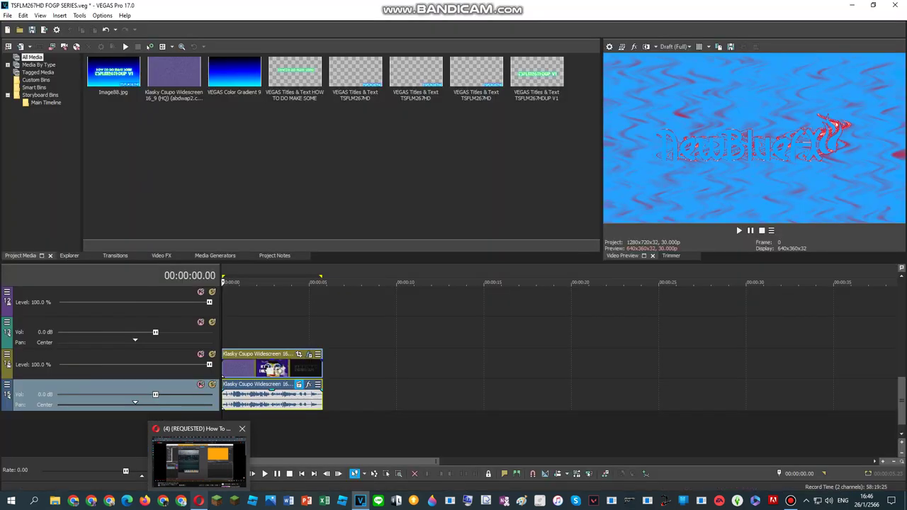
left_click(198, 461)
left_click(450, 86)
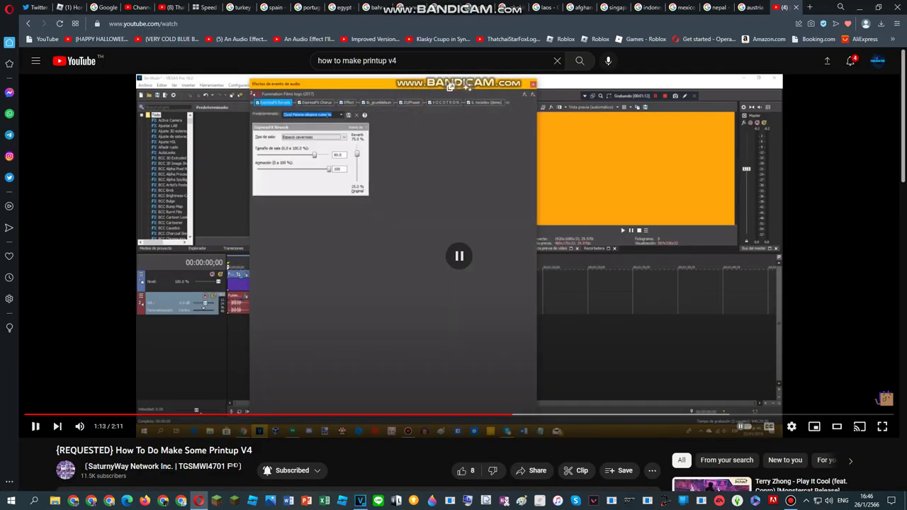
left_click(450, 85)
key("space")
key("space")
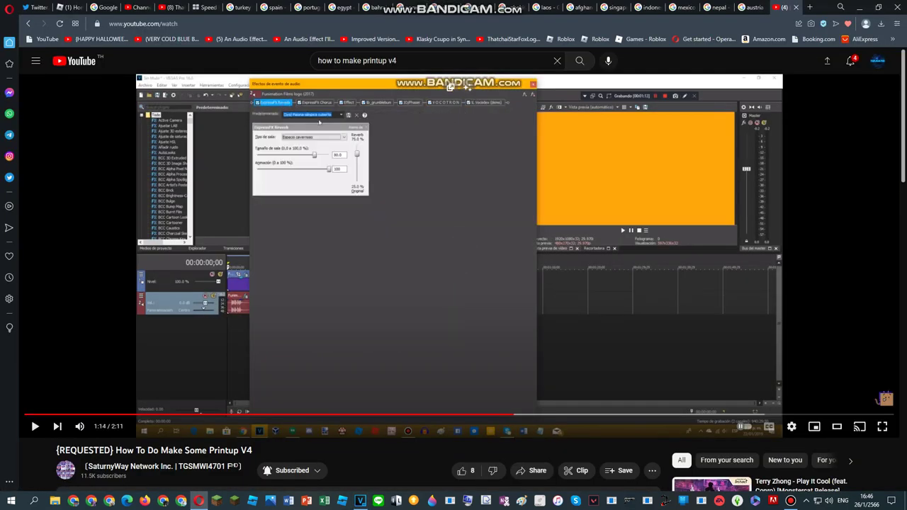
Step: Switch to VEGAS Pro and try the ExpressFX Reverb presets, settling on [Sys] Indoor olympic-size pool
key("alt+Tab")
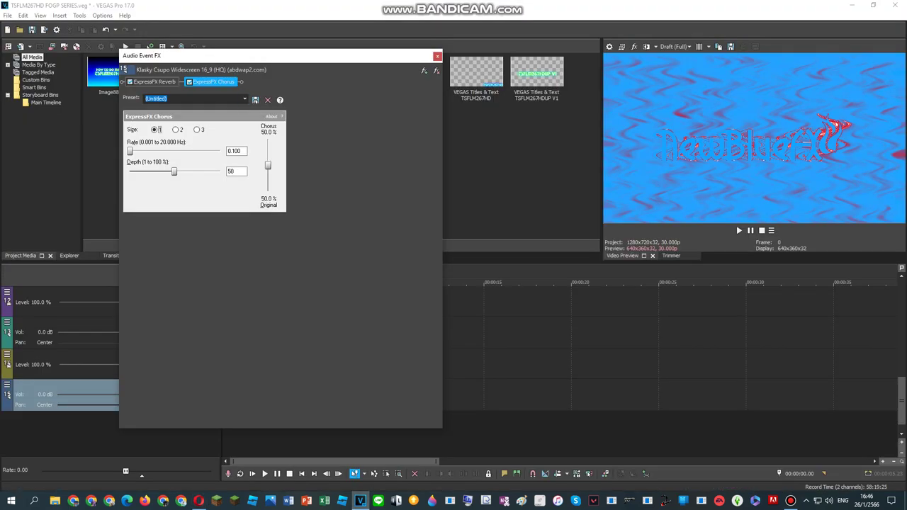
left_click(155, 82)
left_click(245, 99)
left_click(191, 113)
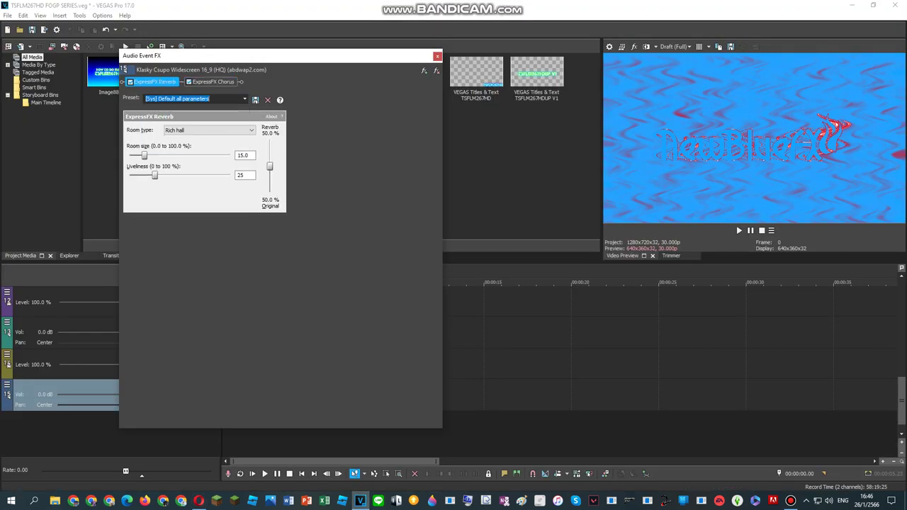
left_click(245, 99)
left_click(167, 120)
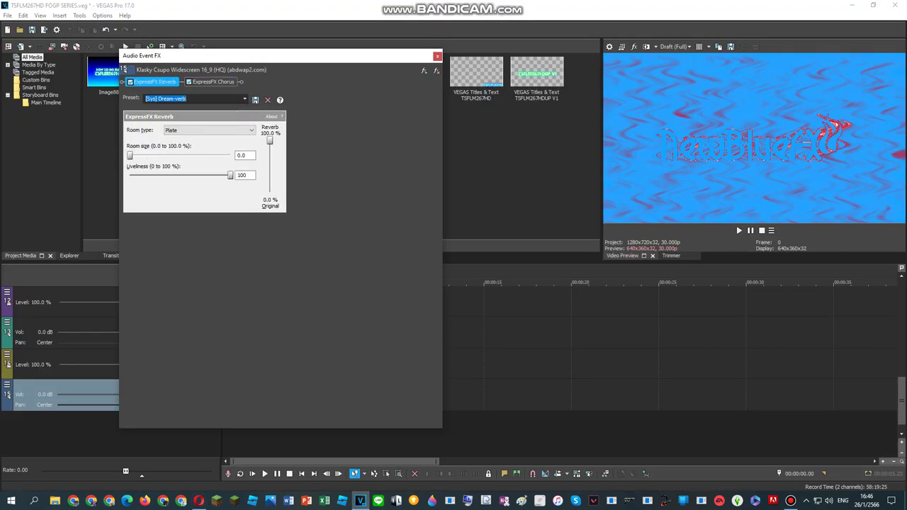
left_click(245, 99)
left_click(170, 126)
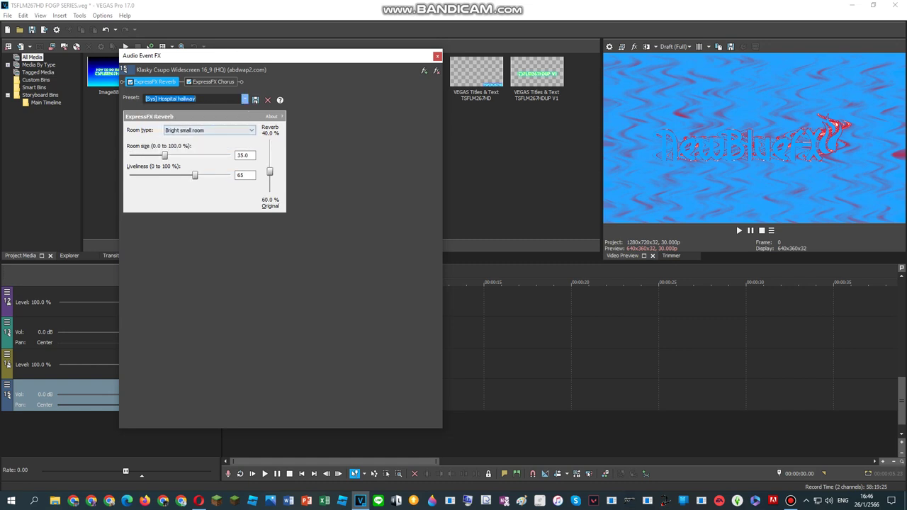
left_click(245, 99)
left_click(183, 127)
left_click(245, 99)
left_click(184, 132)
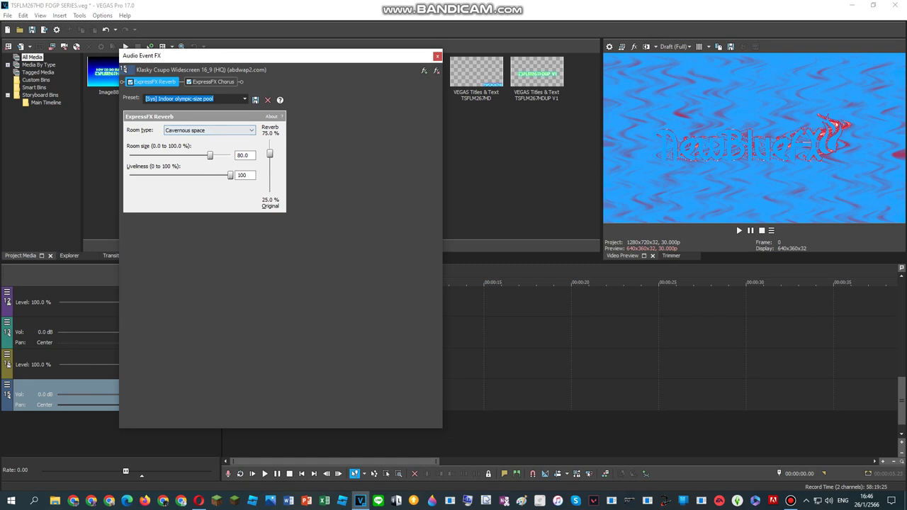
Step: Bring up the ExpressFX Chorus settings, then switch to Opera and pause the tutorial at its matching Chorus settings
left_click(212, 82)
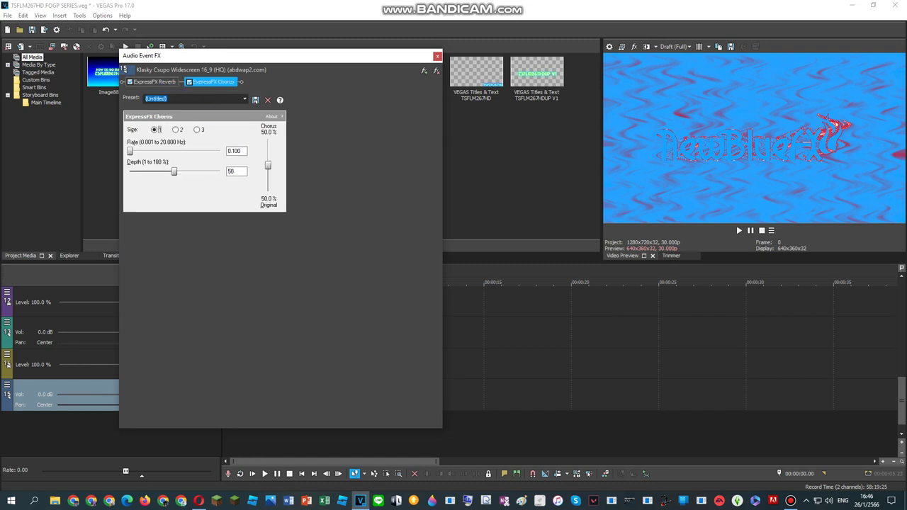
left_click(199, 500)
key("space")
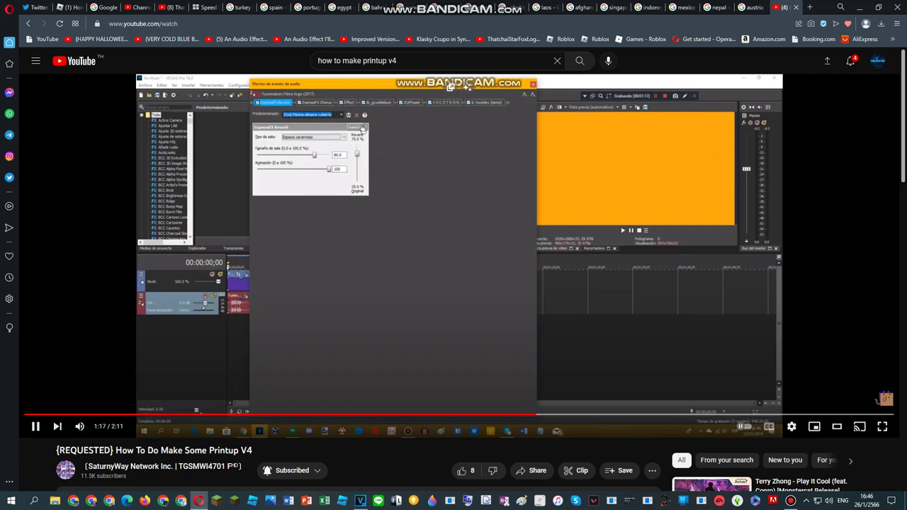
key("space")
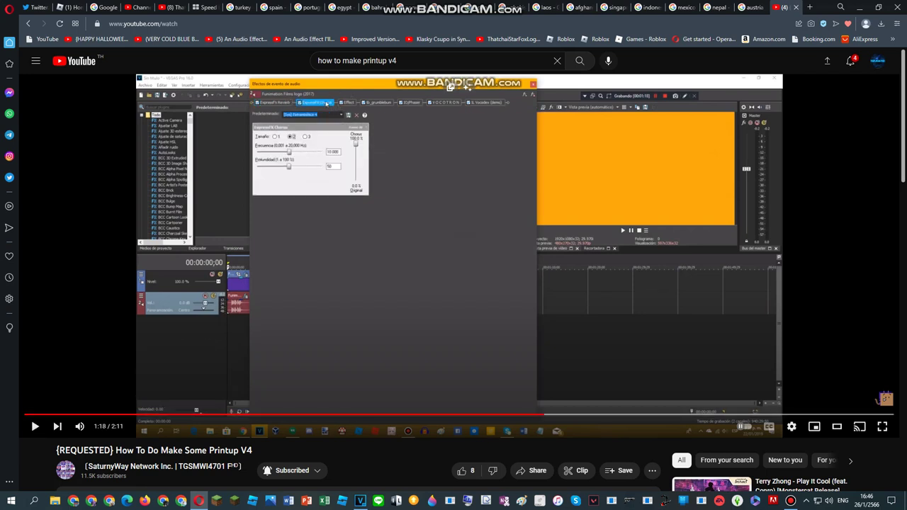
left_click(791, 501)
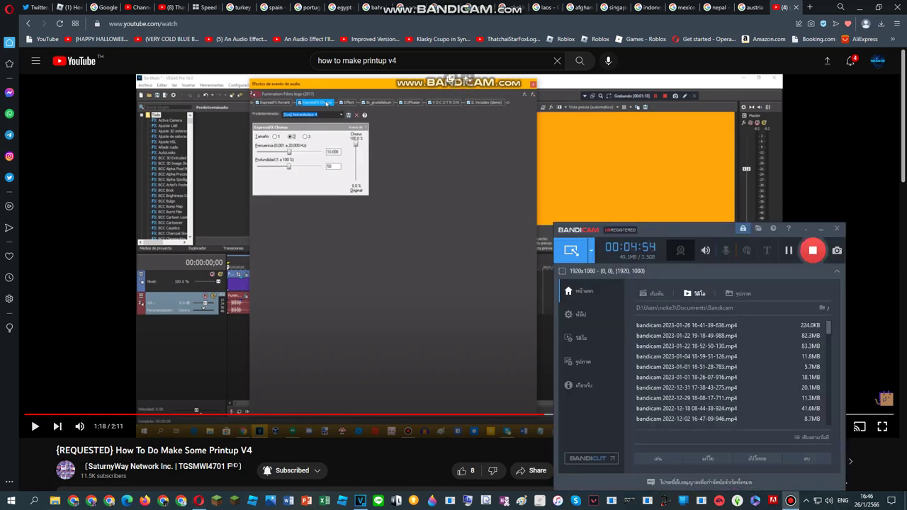
Step: Switch to VEGAS Pro and apply the [Sys] Wacky 4 preset to the ExpressFX Chorus
left_click(360, 501)
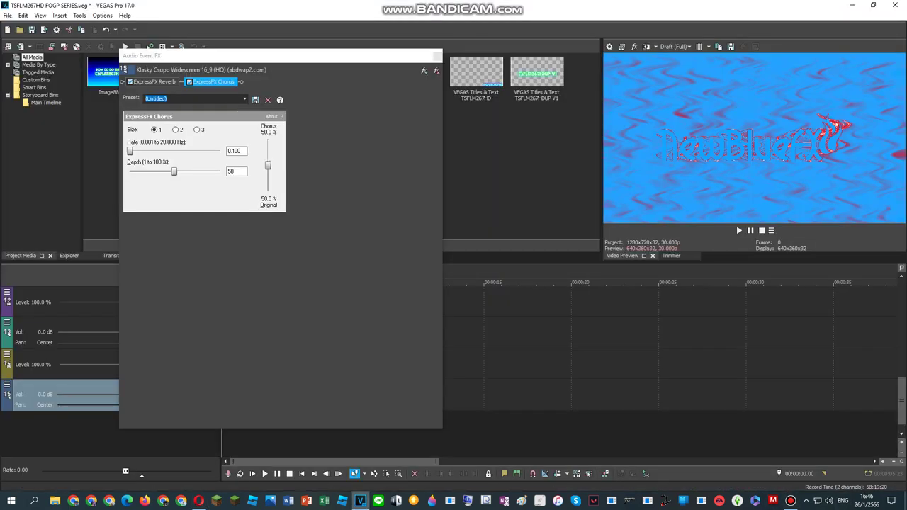
left_click(244, 98)
left_click(195, 181)
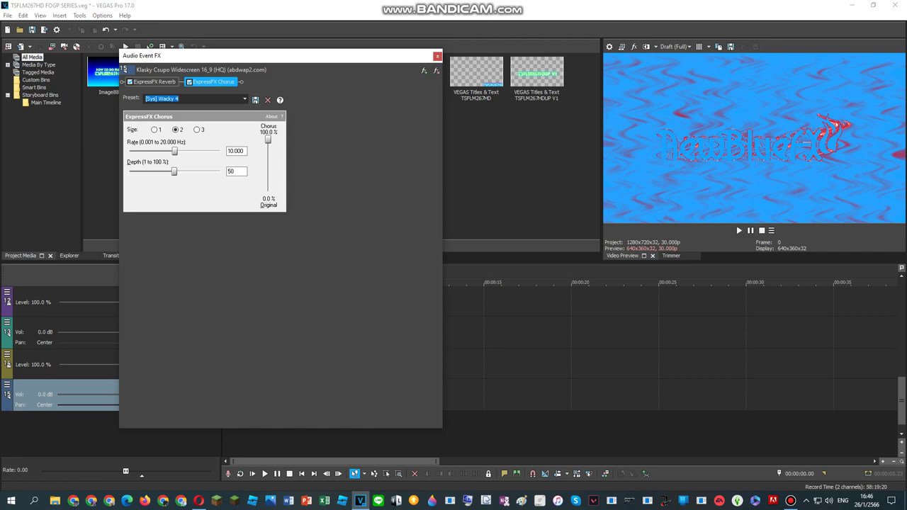
Step: Switch to Opera, advance the tutorial past the Orange Vocoder to the IO/Phaser settings and pause at about 1:40
key("Tab")
left_click(199, 500)
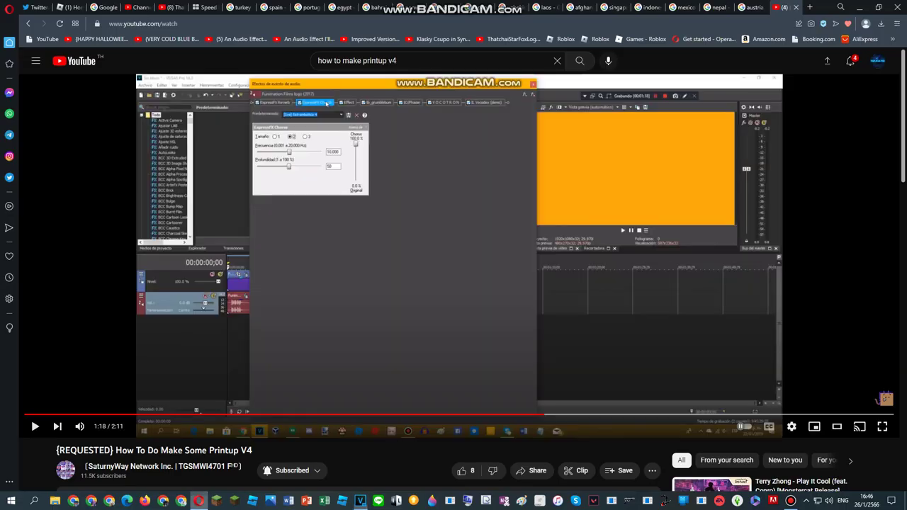
left_click(459, 256)
key("Right")
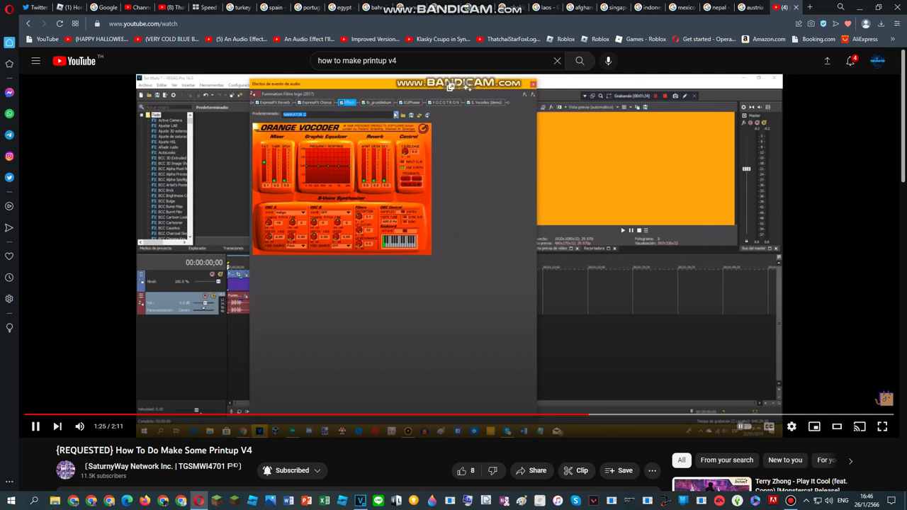
key("Right")
key("Right")
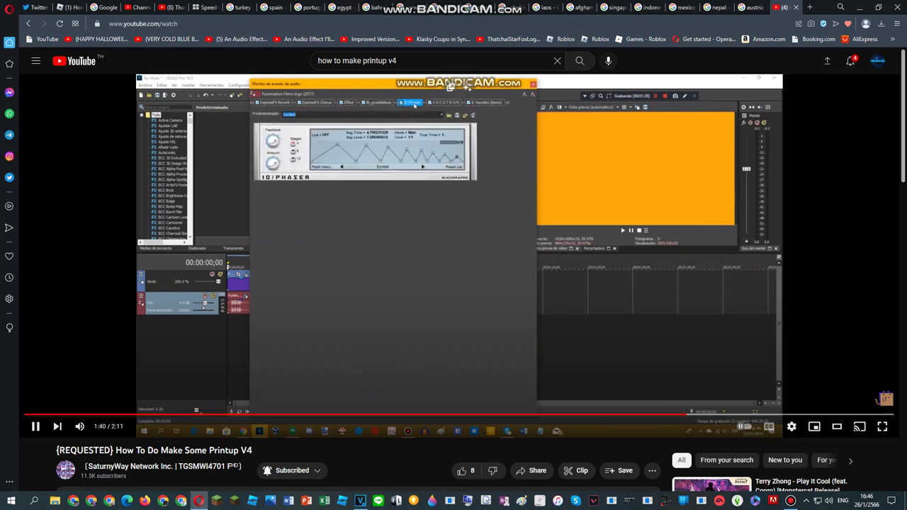
key("space")
Step: Switch to VEGAS Pro and add Effect, tb_grumblebum and IO/Phaser to the audio event's plug-in chain
key("alt+Tab")
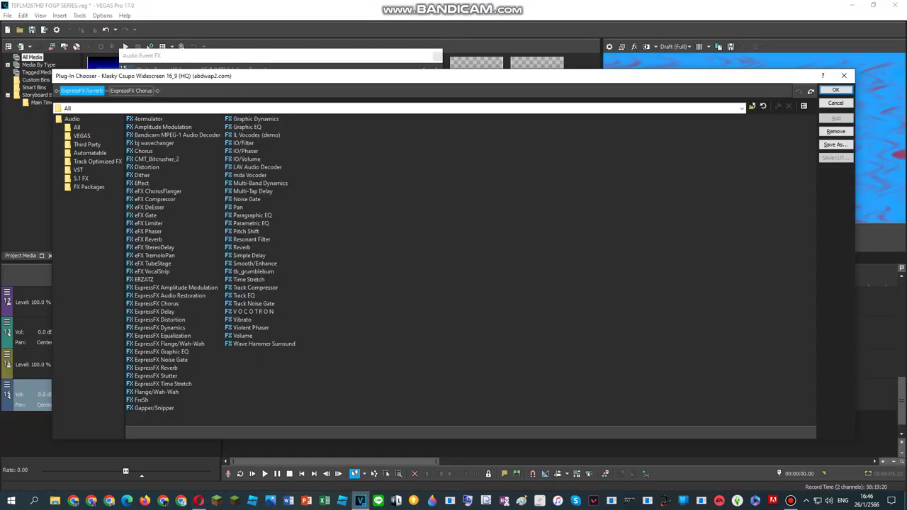
double_click(141, 183)
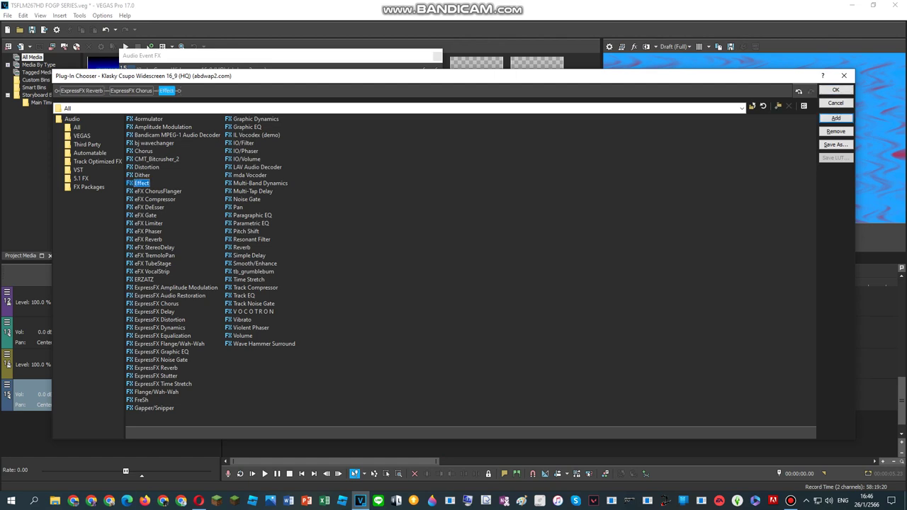
mouse_move(199, 501)
mouse_move(199, 460)
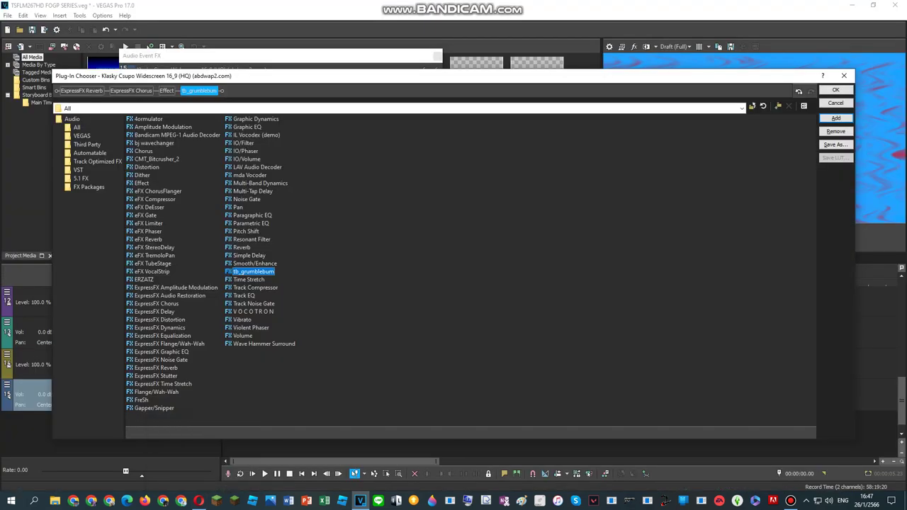
double_click(245, 151)
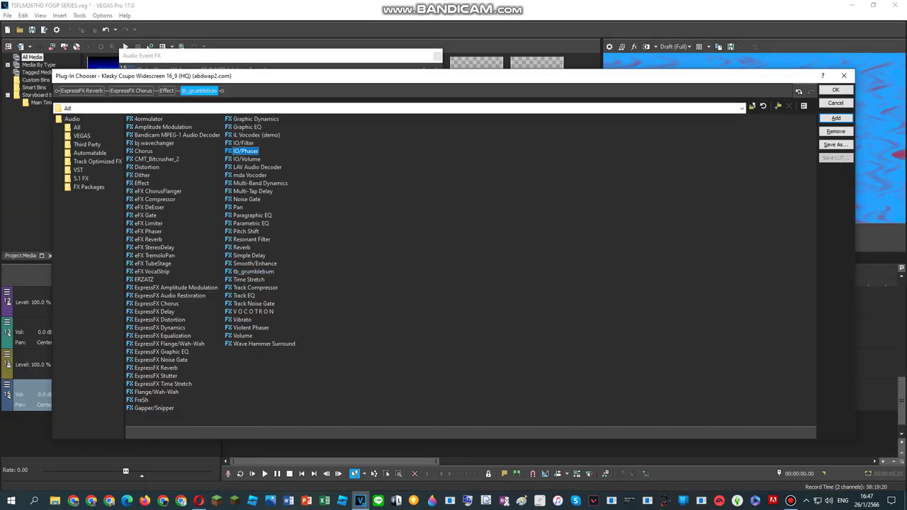
left_click(166, 91)
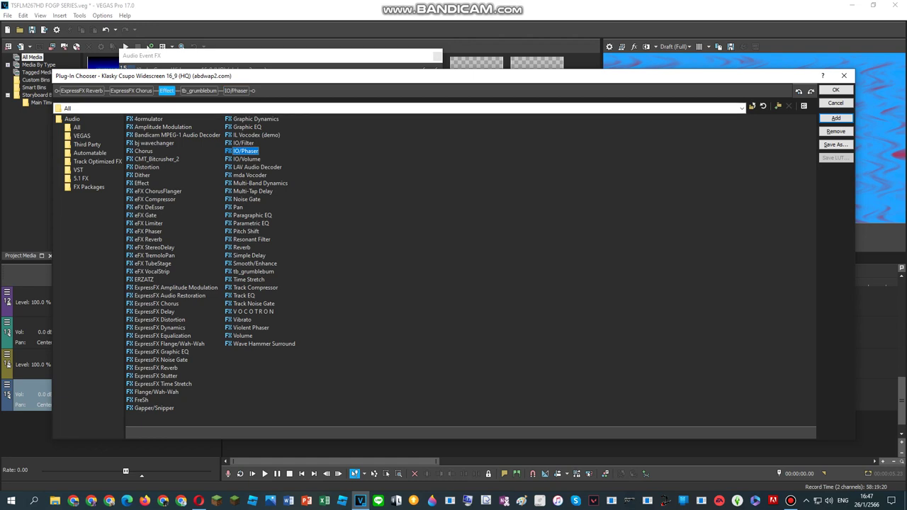
left_click(836, 90)
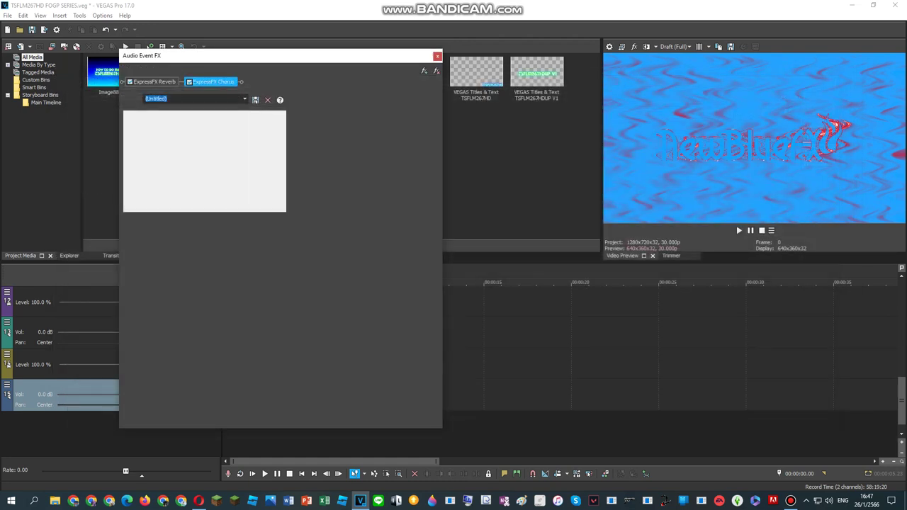
Step: Switch to Opera and step through the tutorial's Orange Vocoder, tb_grumblebum and VOCOTRON settings, stopping at about 1:50
left_click(200, 461)
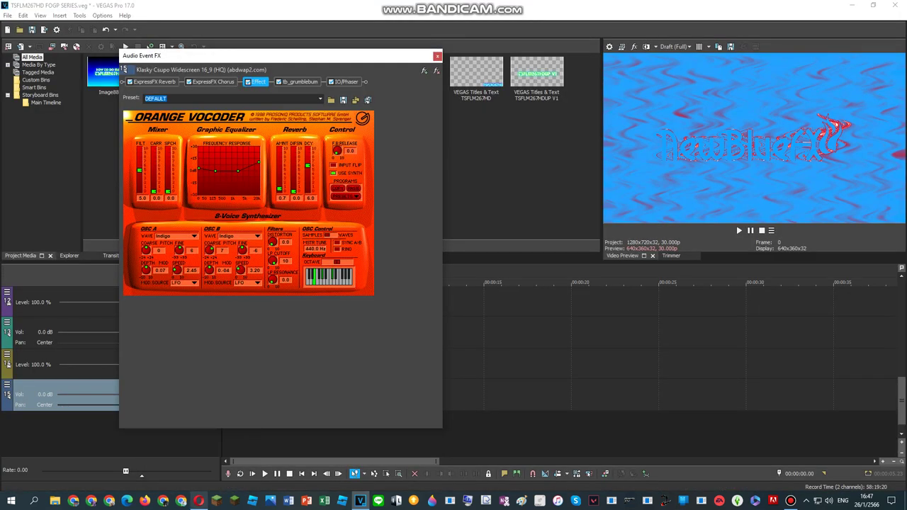
left_click(199, 500)
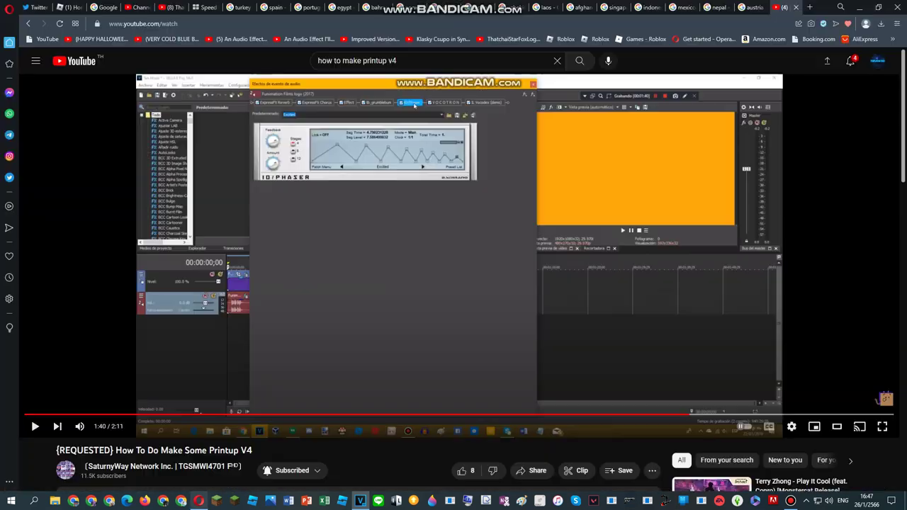
key("Left")
key("Left")
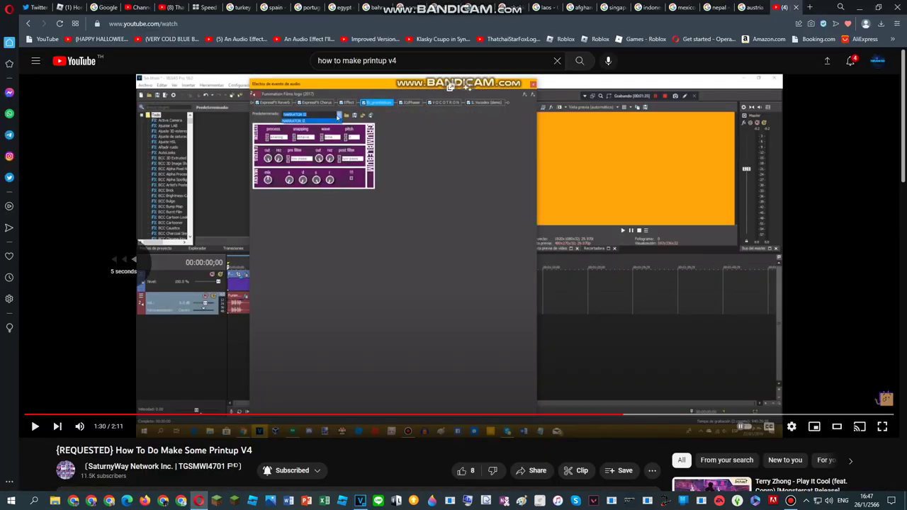
key("Right")
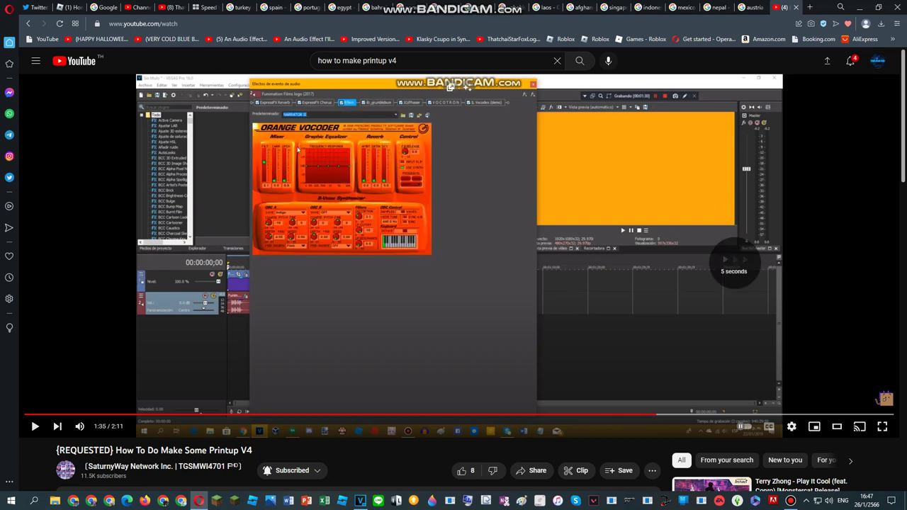
key("Right")
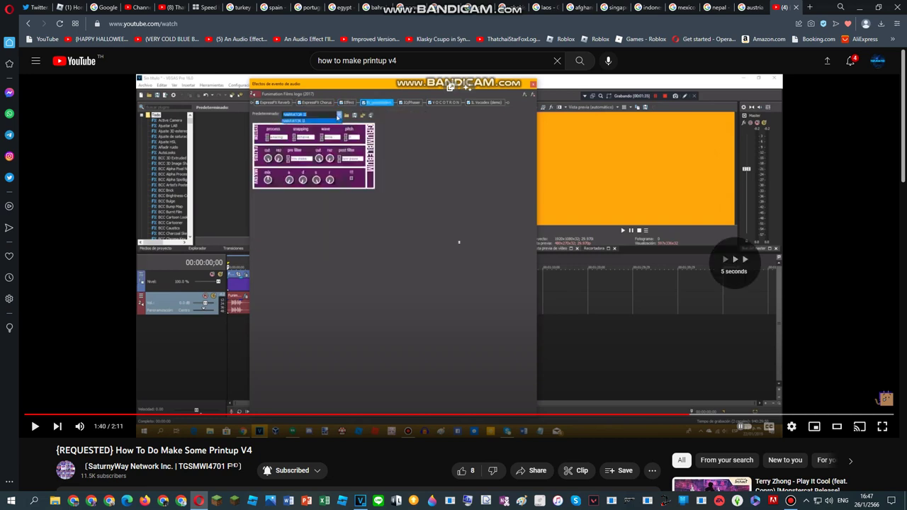
key("Right")
key("Right")
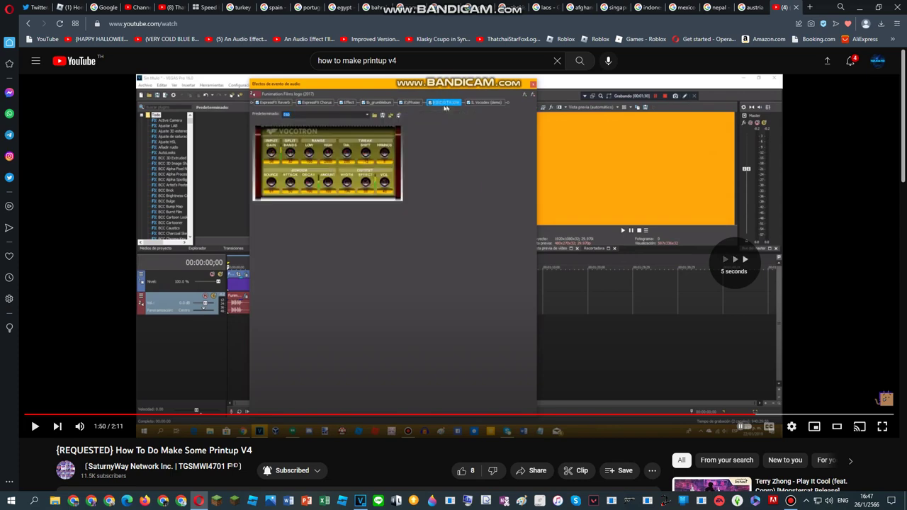
Step: Switch to VEGAS Pro and apply the NARRATOR II preset to the Orange Vocoder effect
left_click(360, 500)
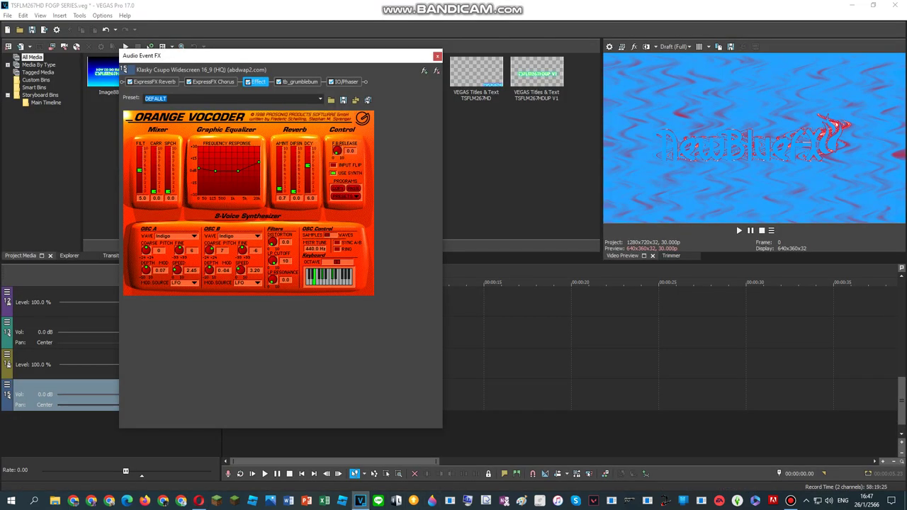
left_click(320, 99)
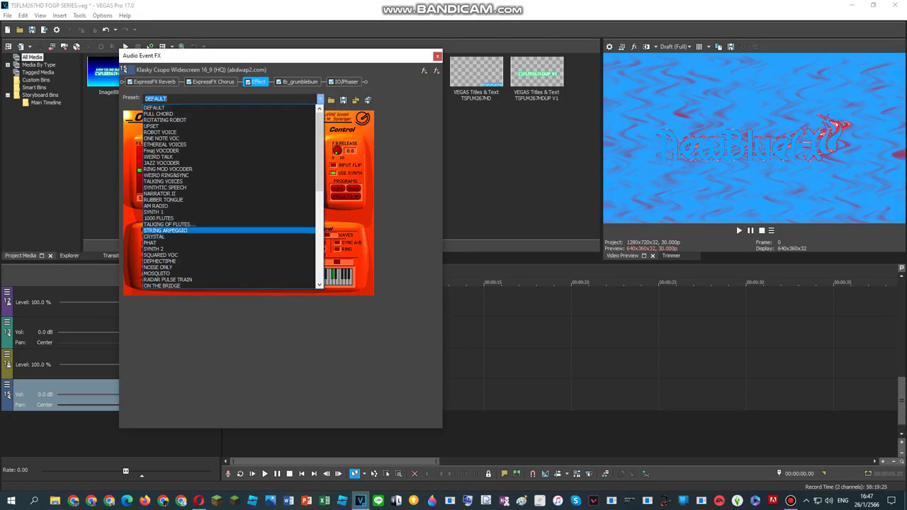
left_click(170, 193)
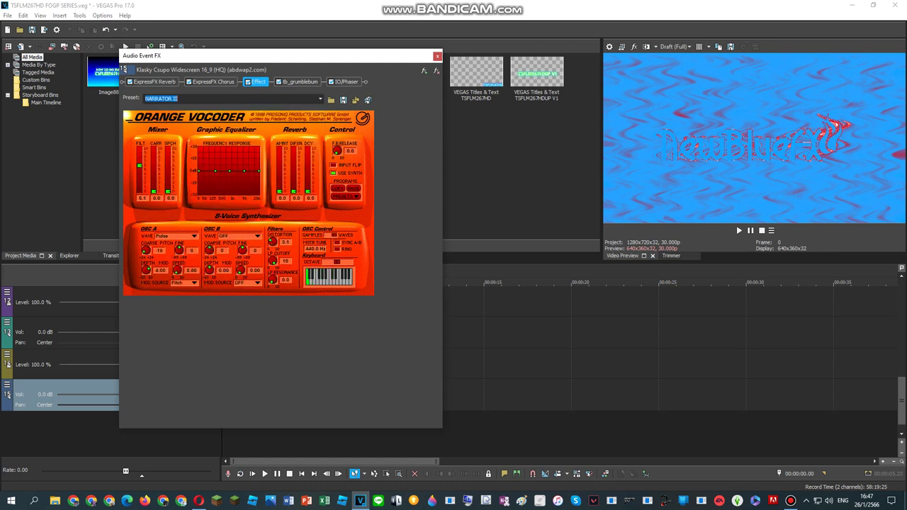
Step: Check the tb_grumblebum settings, then apply the Excited preset to the IO/Phaser
left_click(300, 82)
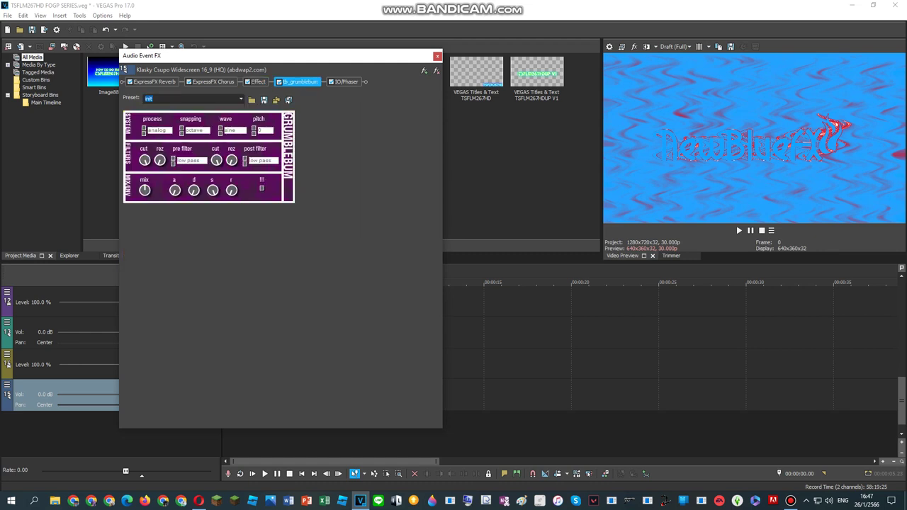
left_click(347, 82)
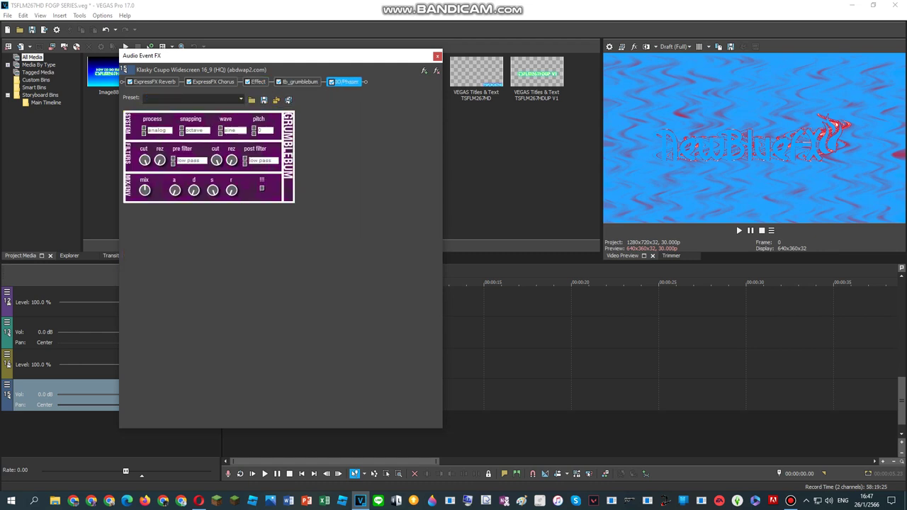
left_click(384, 99)
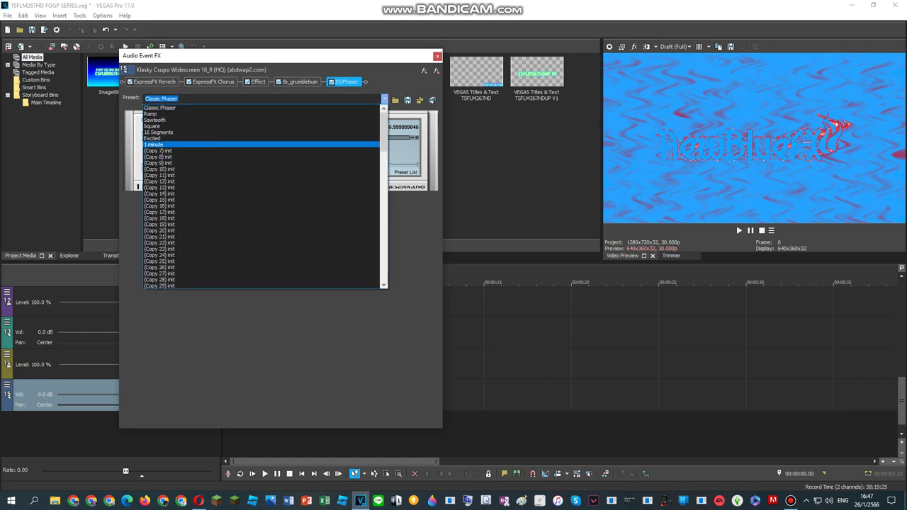
left_click(284, 138)
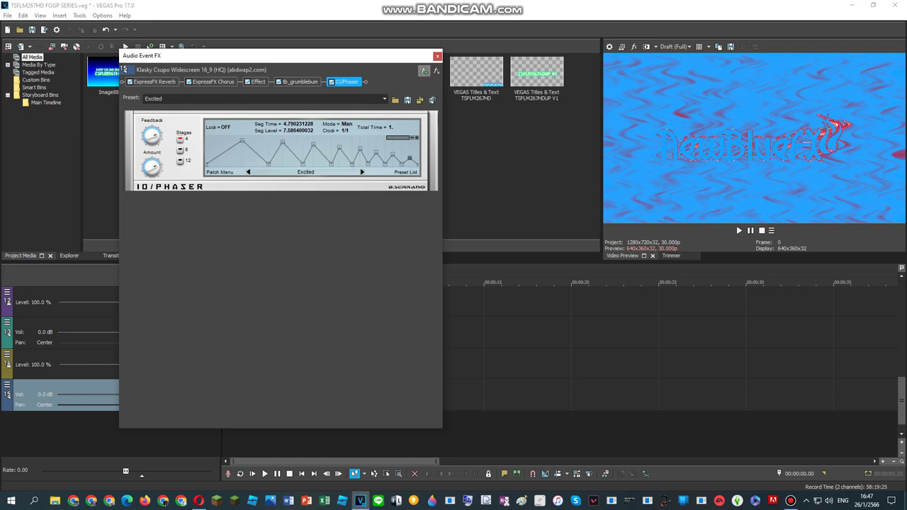
Step: Add VOCOTRON and IL Vocodex (demo) to the end of the audio event's plug-in chain
left_click(424, 71)
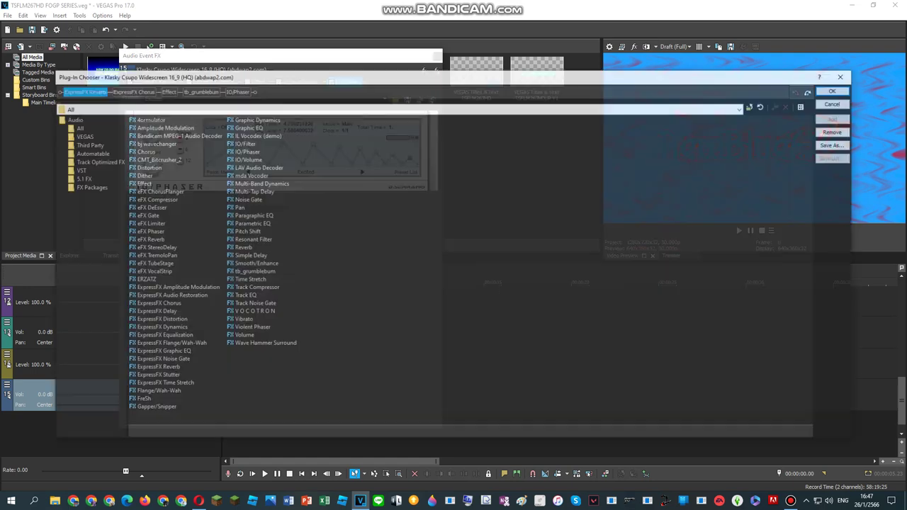
left_click(253, 312)
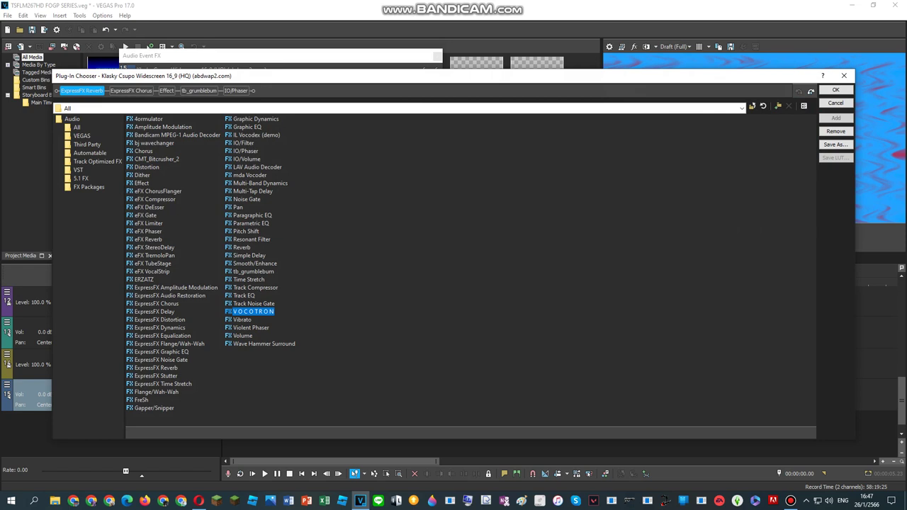
left_click(836, 90)
left_click(256, 135)
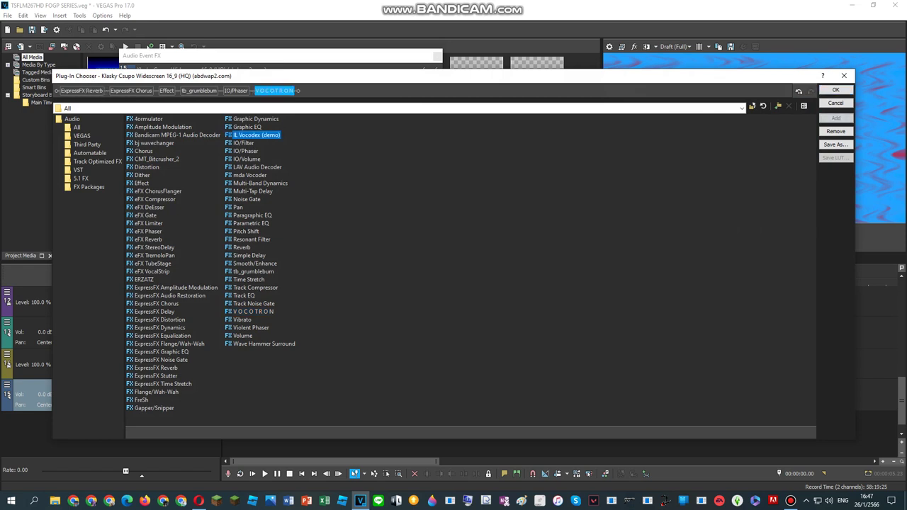
key("Return")
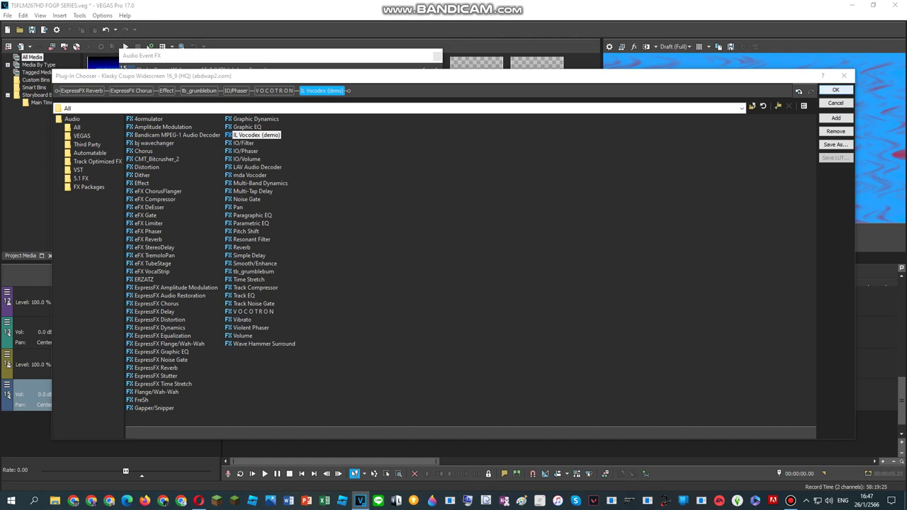
key("Return")
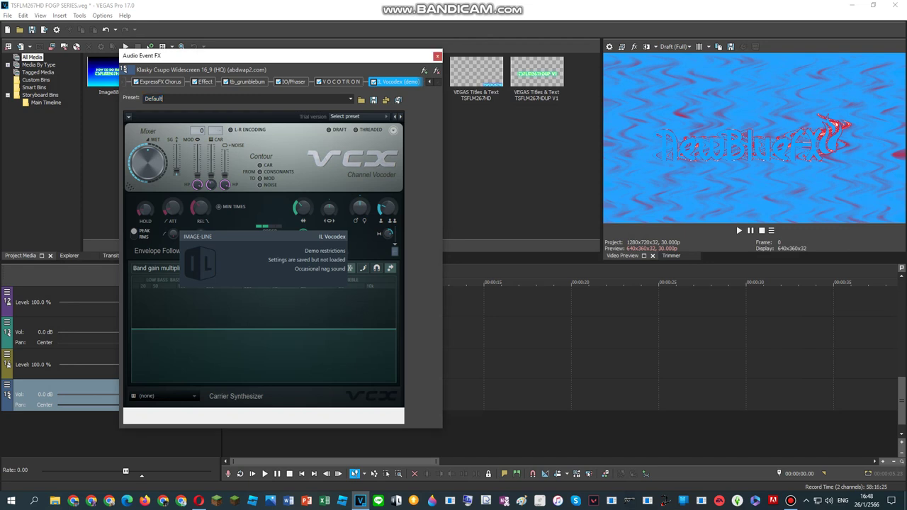
Step: Apply preset 010 to the VOCOTRON effect
left_click(342, 83)
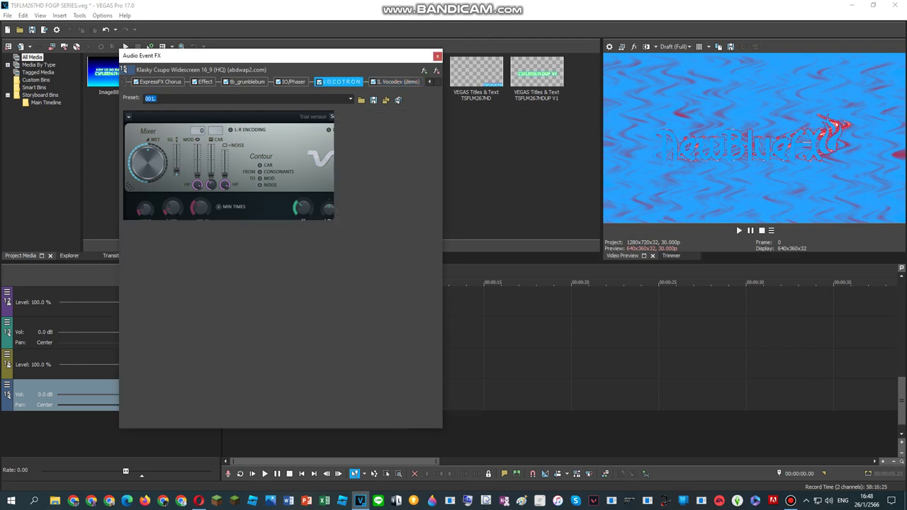
left_click(281, 100)
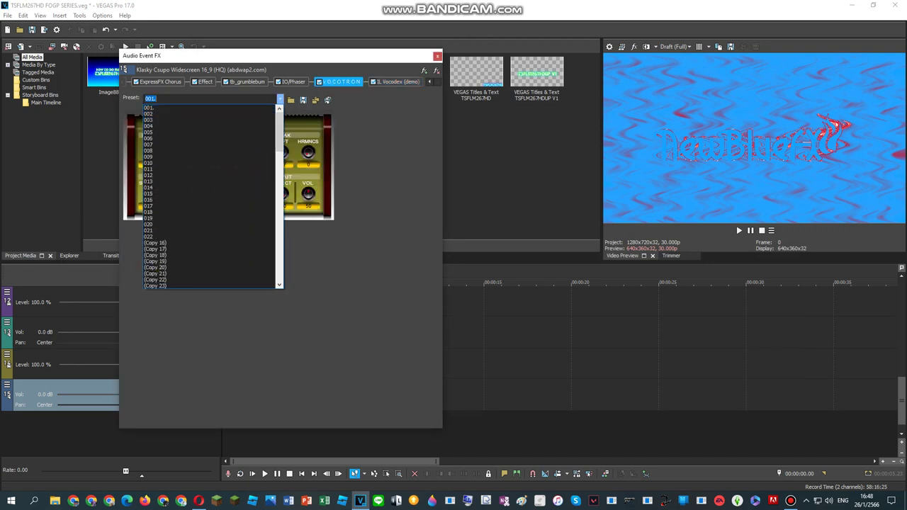
left_click(205, 162)
key("Down")
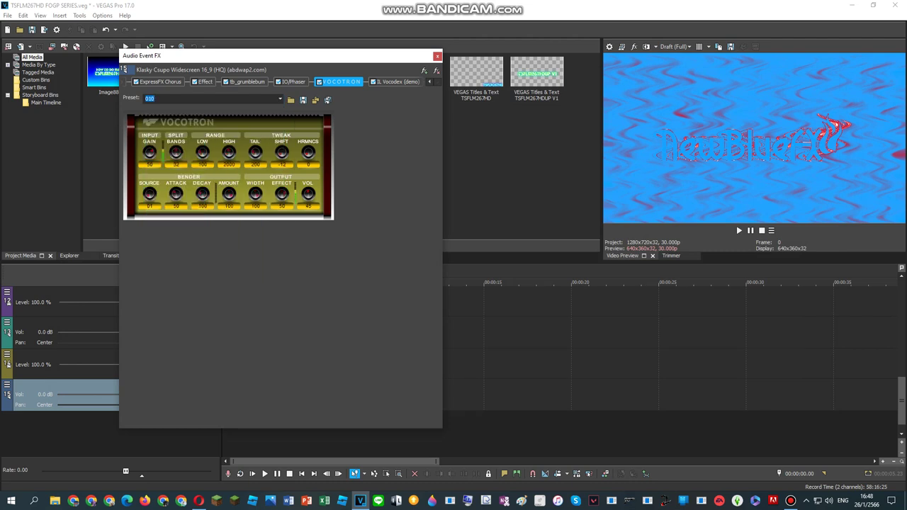
Step: Check the tutorial's Vocodex settings at 2:00 in Opera, then return to VEGAS Pro and apply the Clearer preset to IL Vocodex
left_click(397, 82)
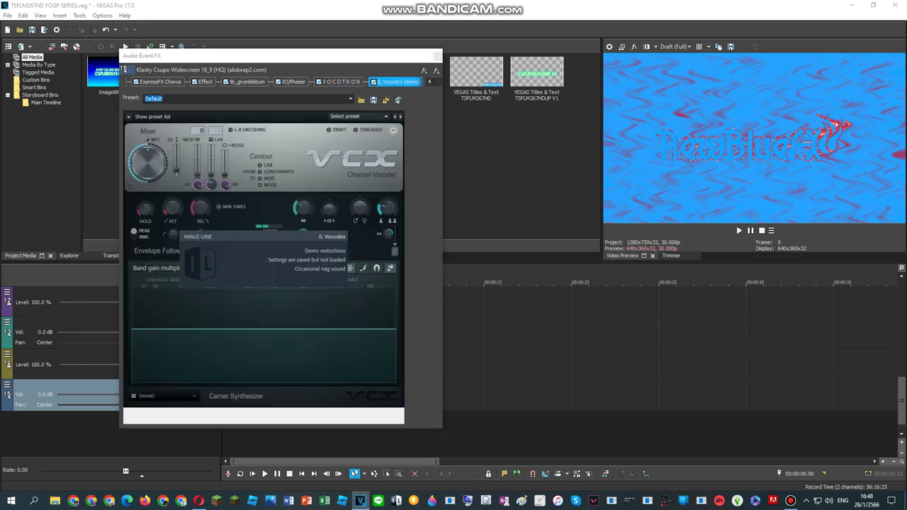
left_click(359, 116)
left_click(199, 500)
key("Right")
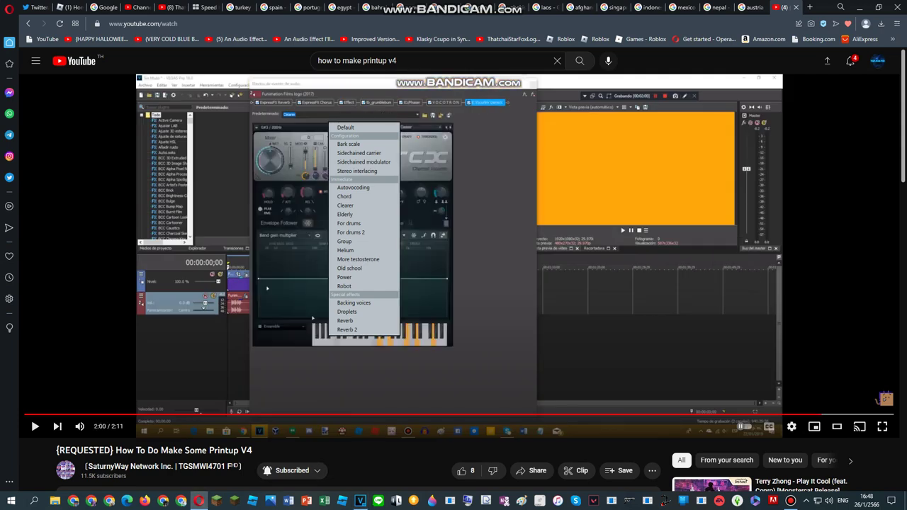
left_click(360, 500)
left_click(354, 206)
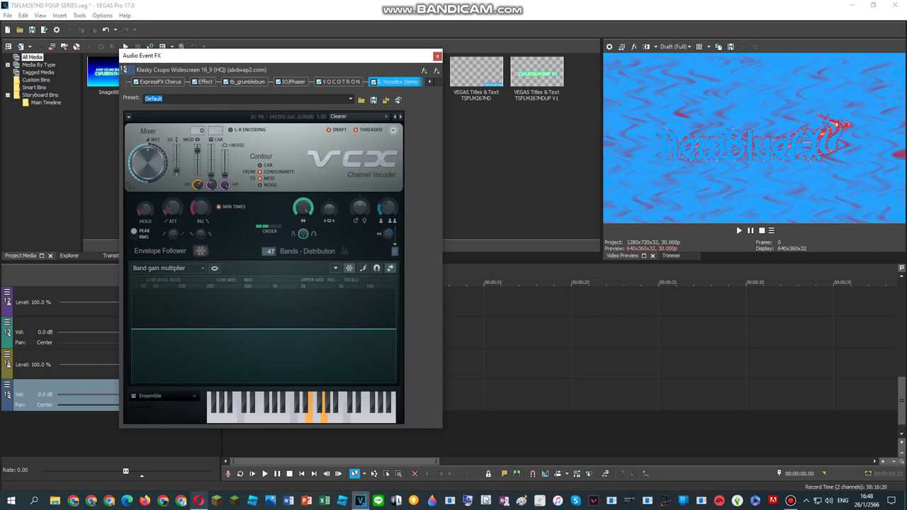
Step: Switch between Opera and VEGAS Pro to set the held notes on IL Vocodex's Ensemble carrier keyboard to match the tutorial
left_click(198, 500)
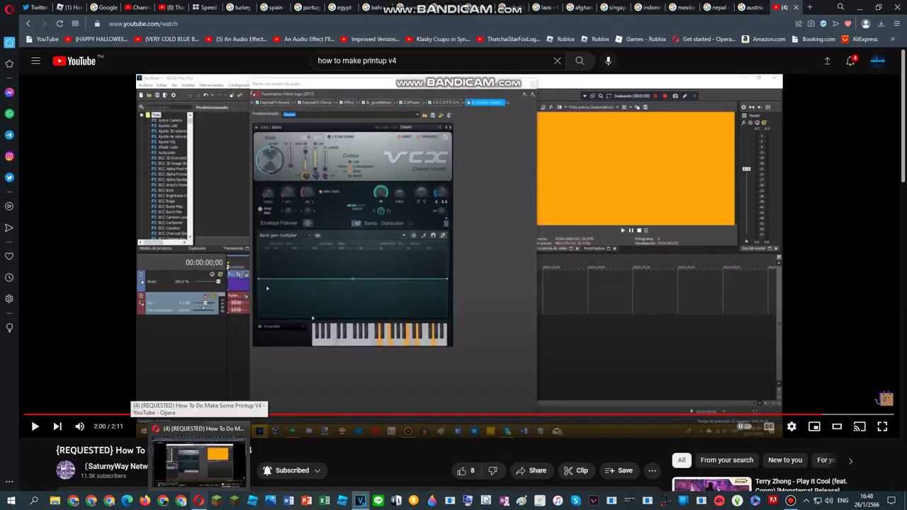
left_click(199, 501)
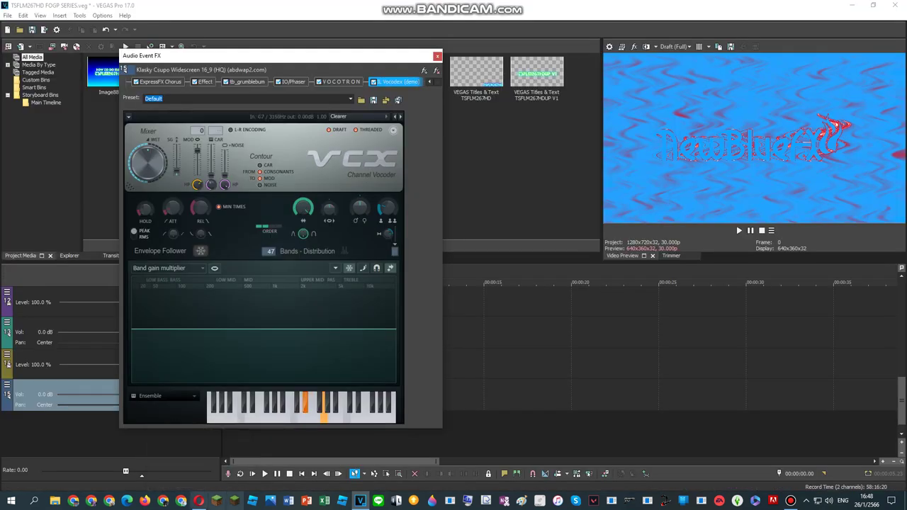
left_click(199, 500)
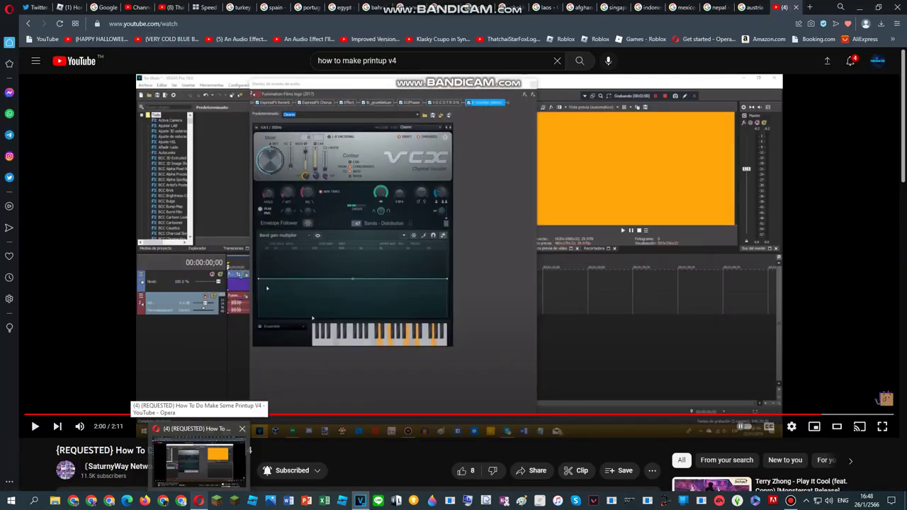
left_click(198, 500)
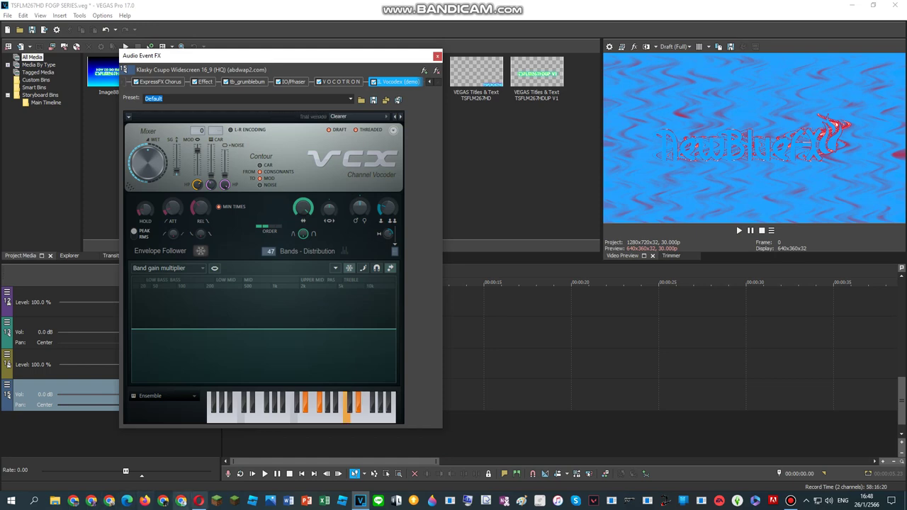
mouse_move(200, 501)
mouse_move(199, 462)
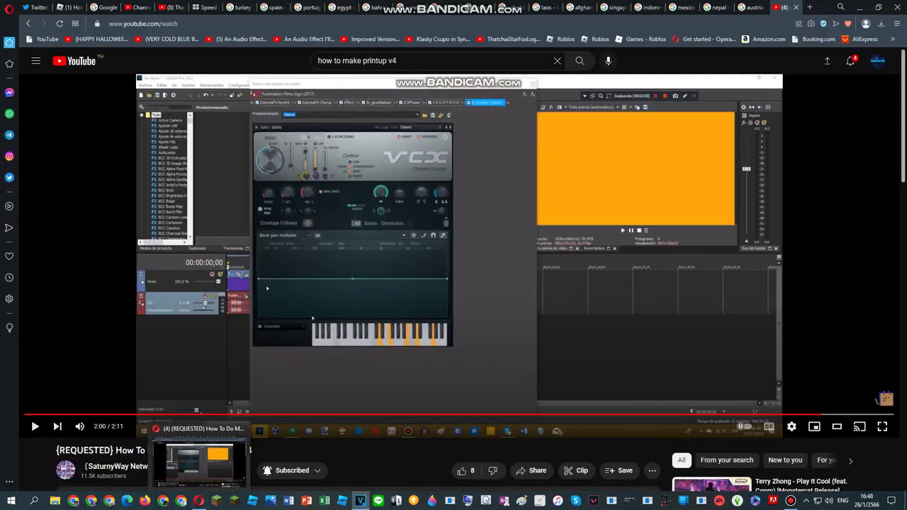
left_click(199, 500)
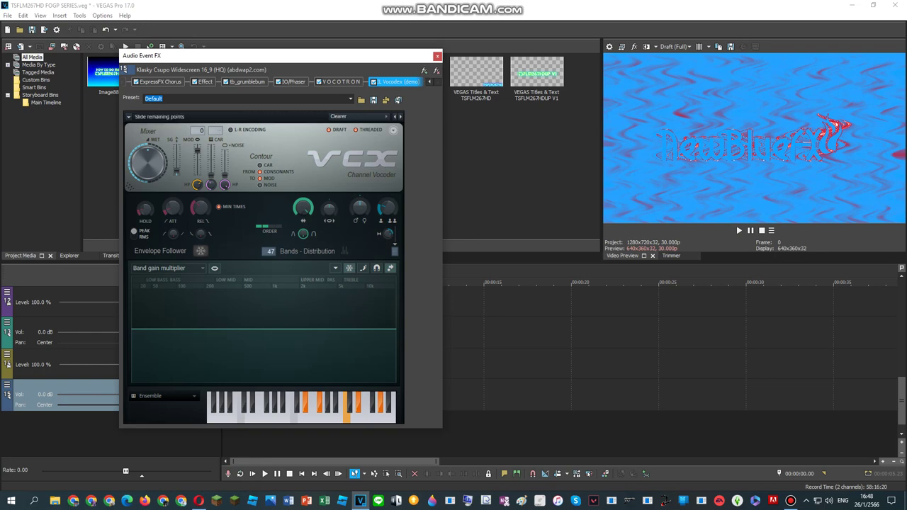
Step: Close the audio event's effects window, select the time range spanning the Klasky Csupo clip and play it back
left_click(437, 56)
double_click(280, 333)
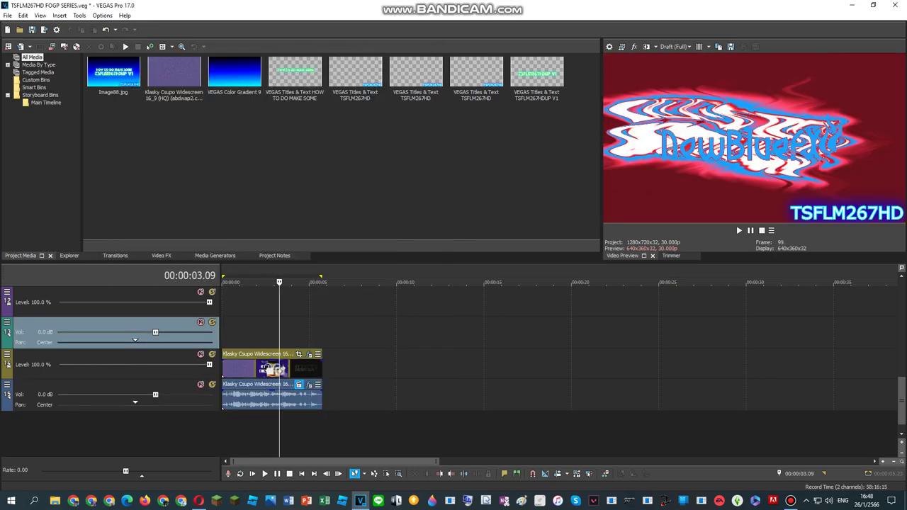
key("space")
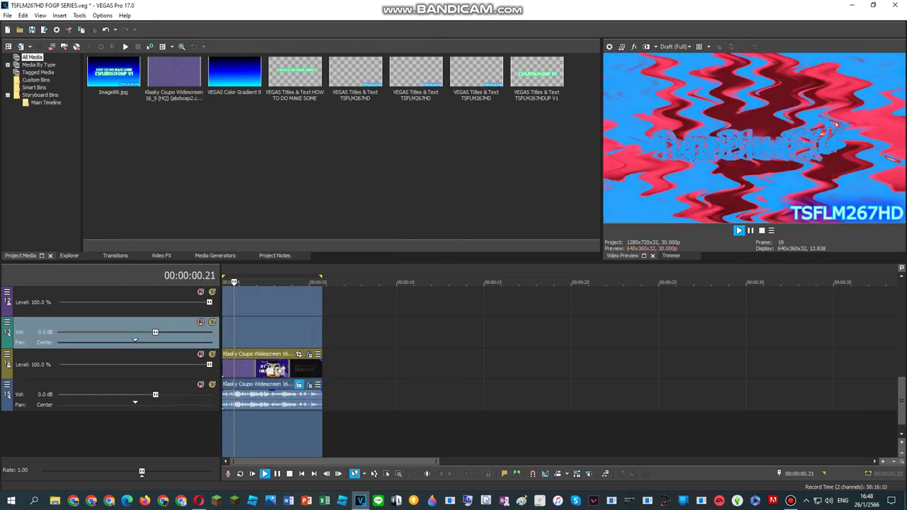